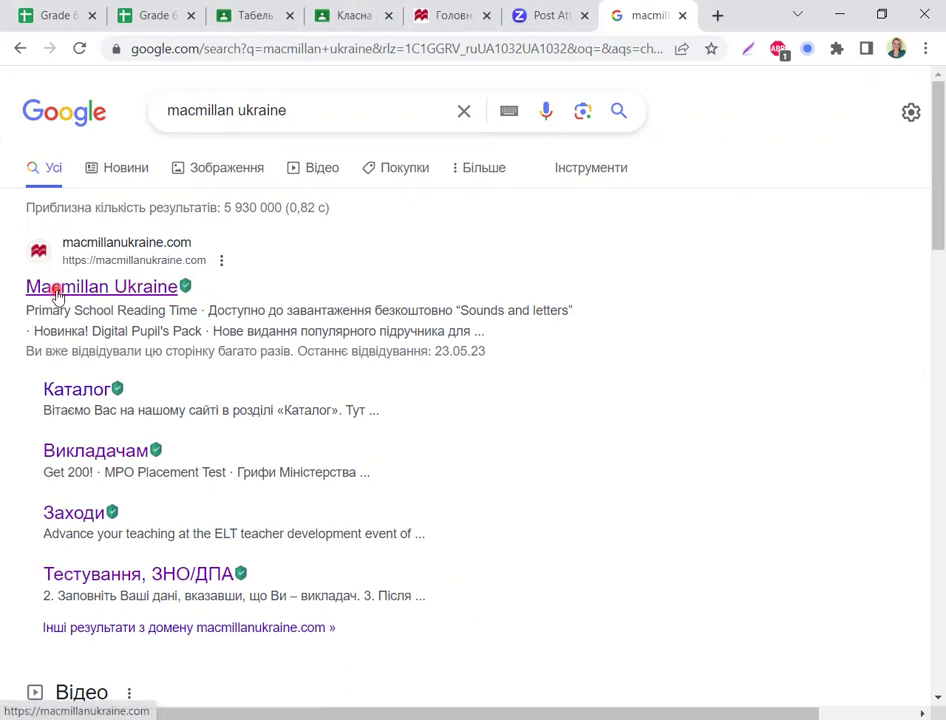
Step: Go to macmillanukraine.com from the 'Macmillan Ukraine' search result
click(57, 289)
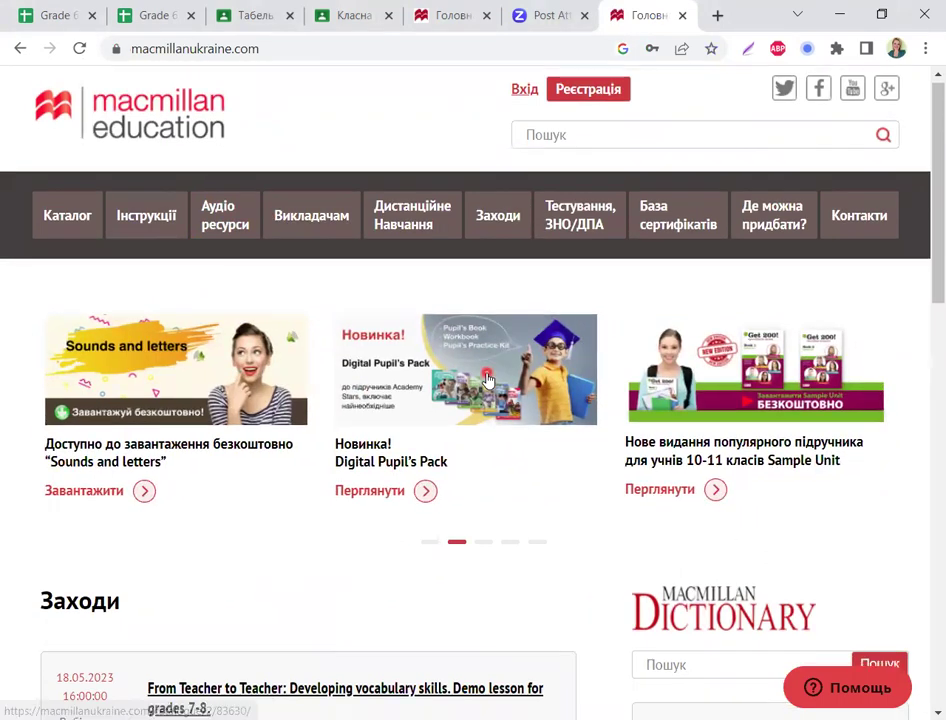
scroll(488, 378, down, 3)
scroll(488, 378, up, 3)
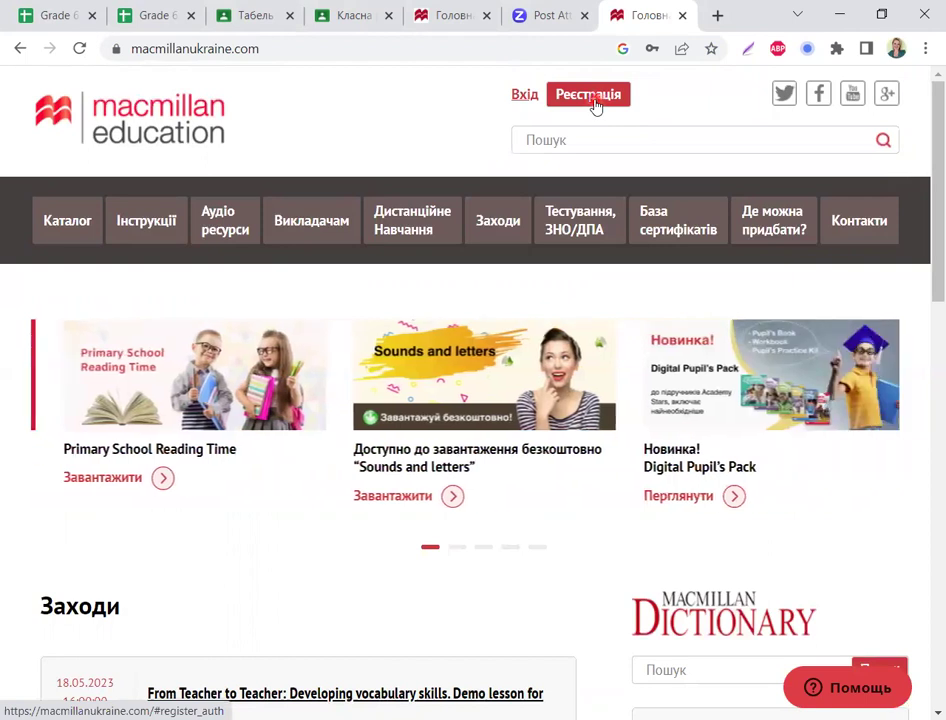
Step: Open the Реєстрація form and get ready to fill in the Ім'я field
click(593, 100)
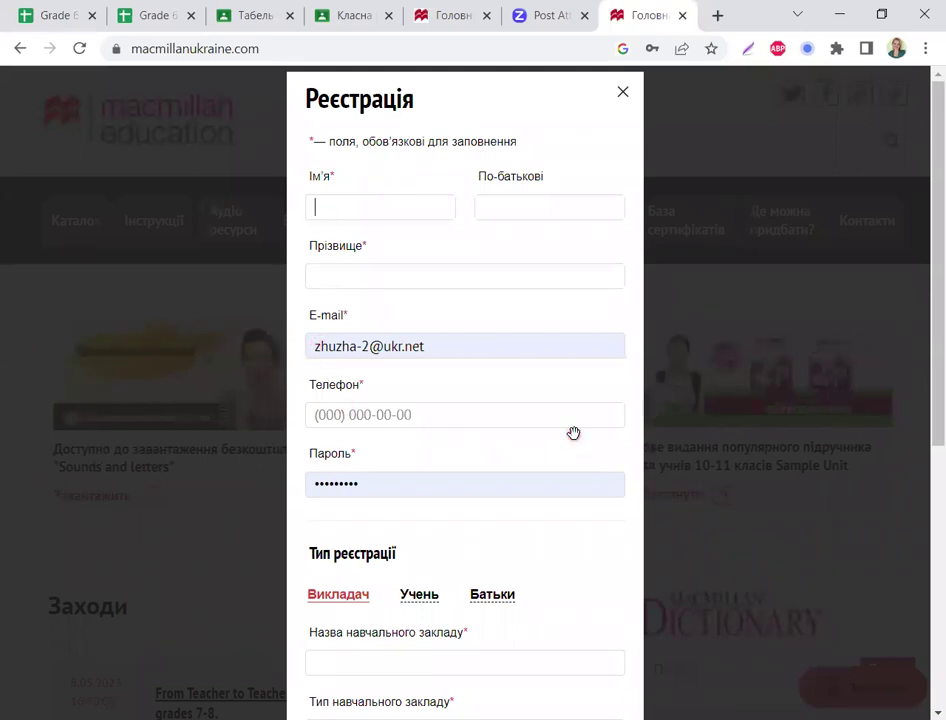
click(326, 203)
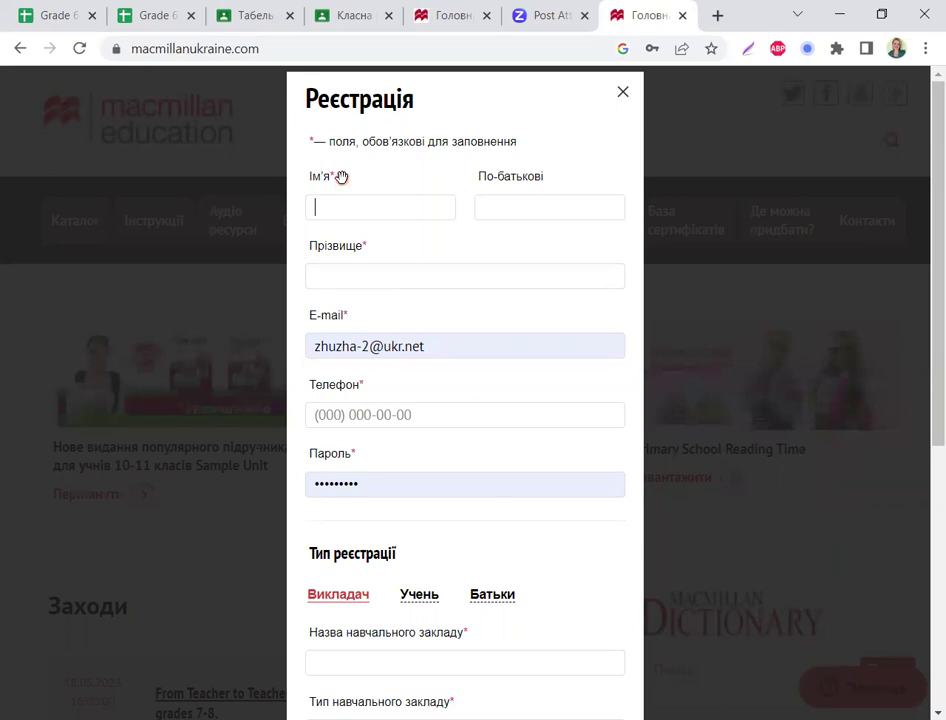
click(341, 177)
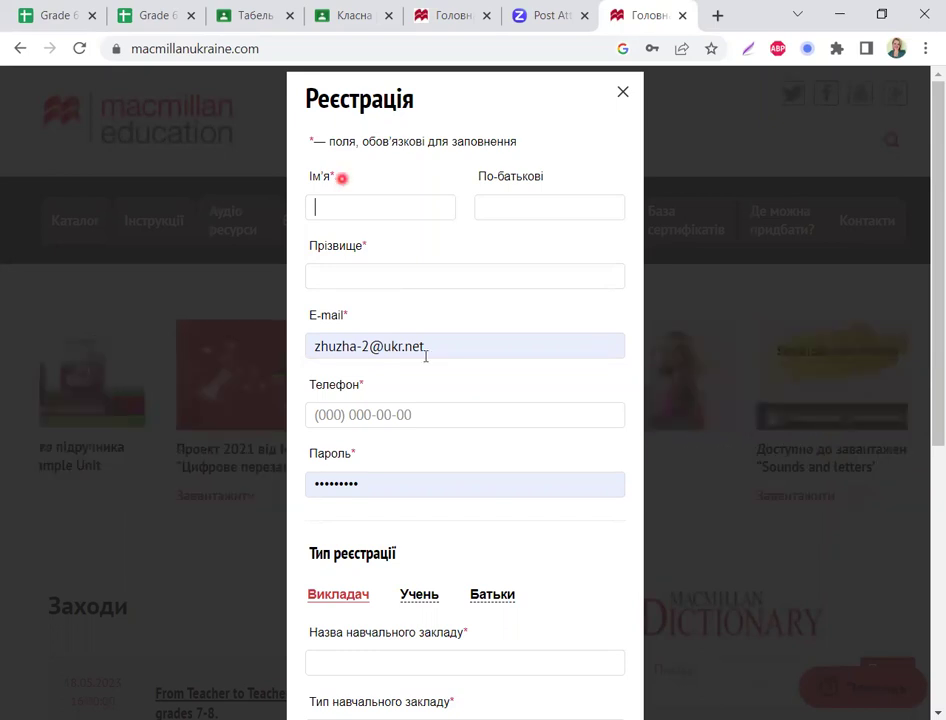
click(422, 349)
scroll(465, 582, down, 2)
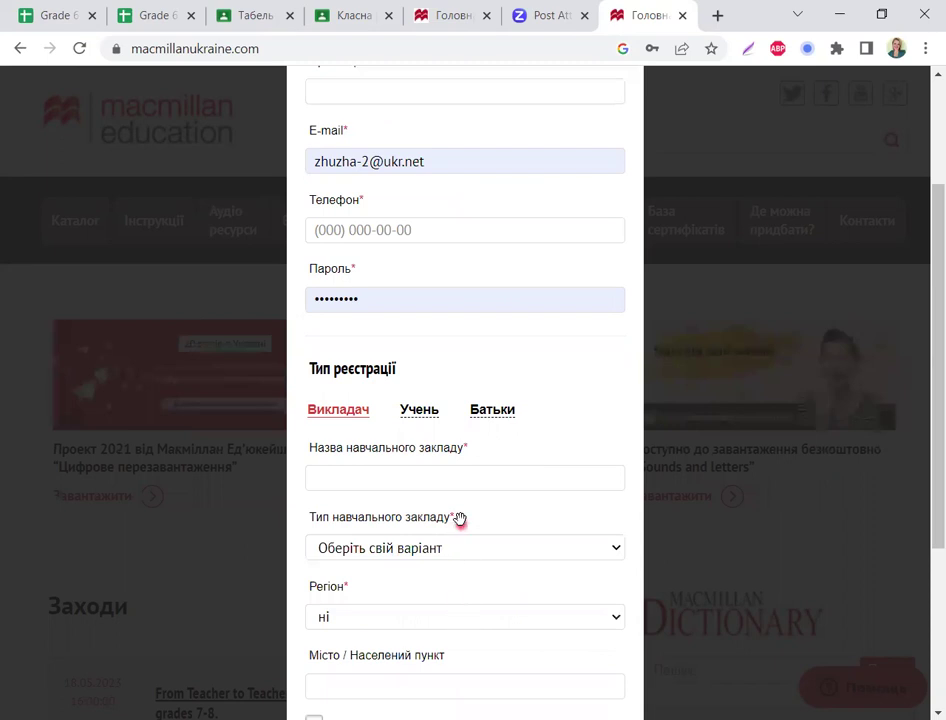
scroll(460, 519, up, 2)
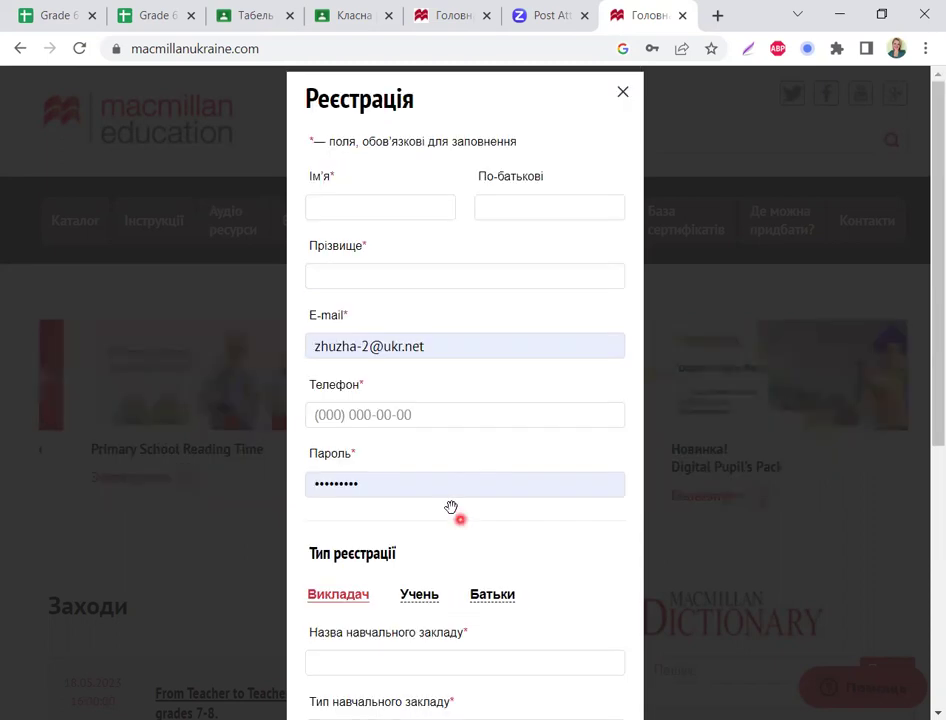
click(322, 205)
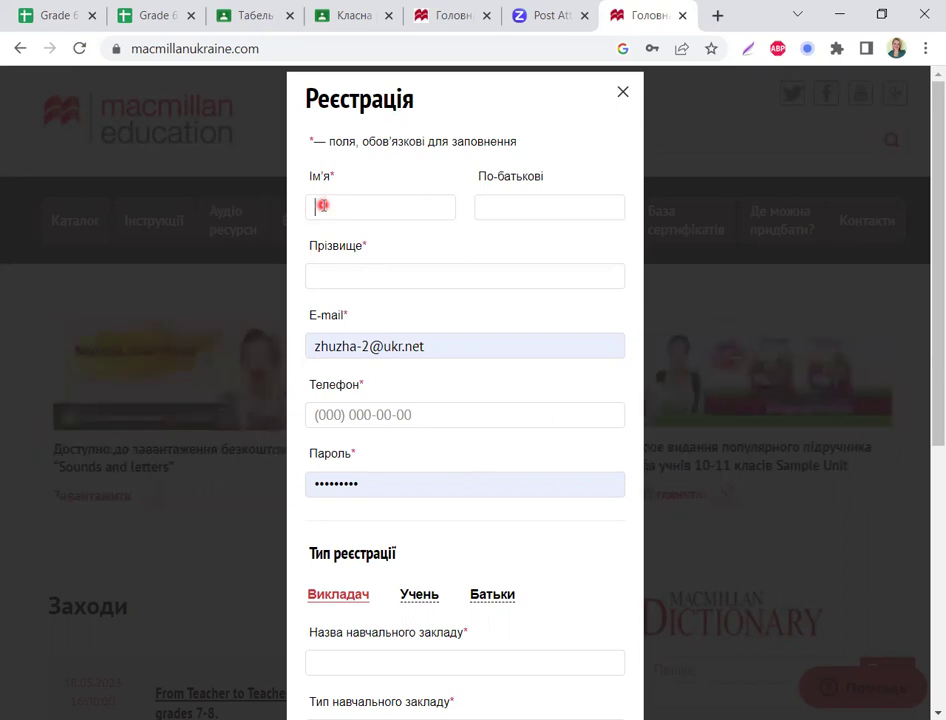
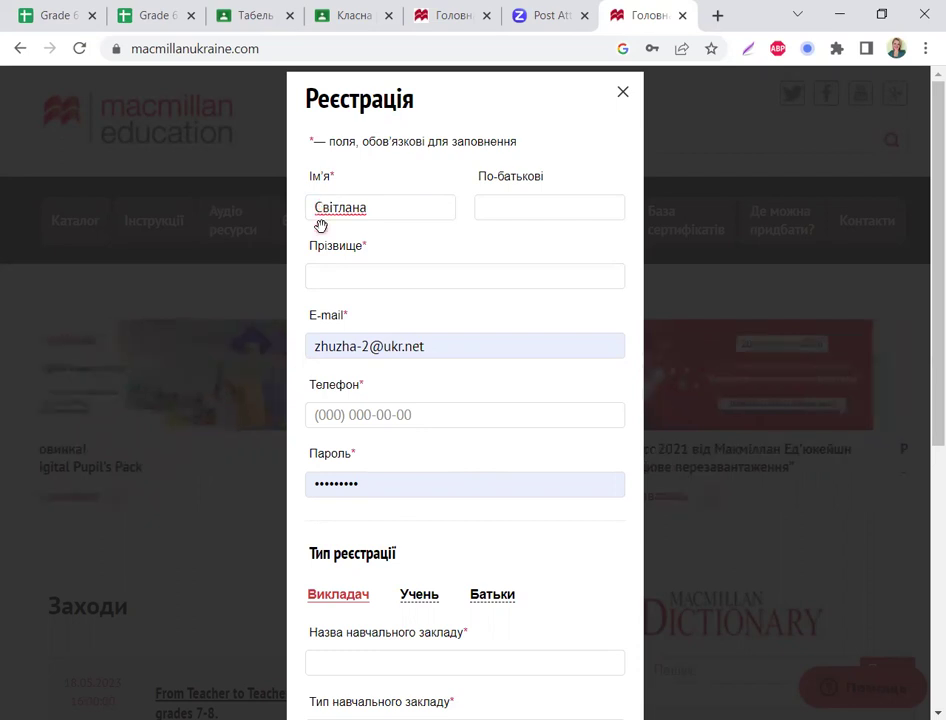
Step: Enter the registrant's first name in the Ім'я field
click(321, 223)
click(389, 196)
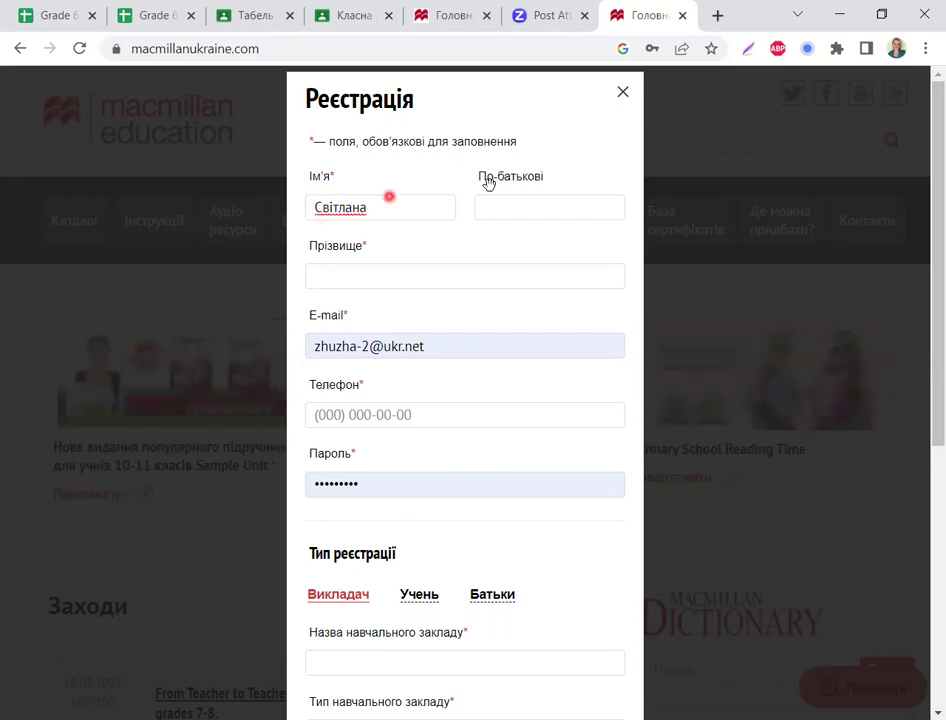
click(501, 202)
click(328, 284)
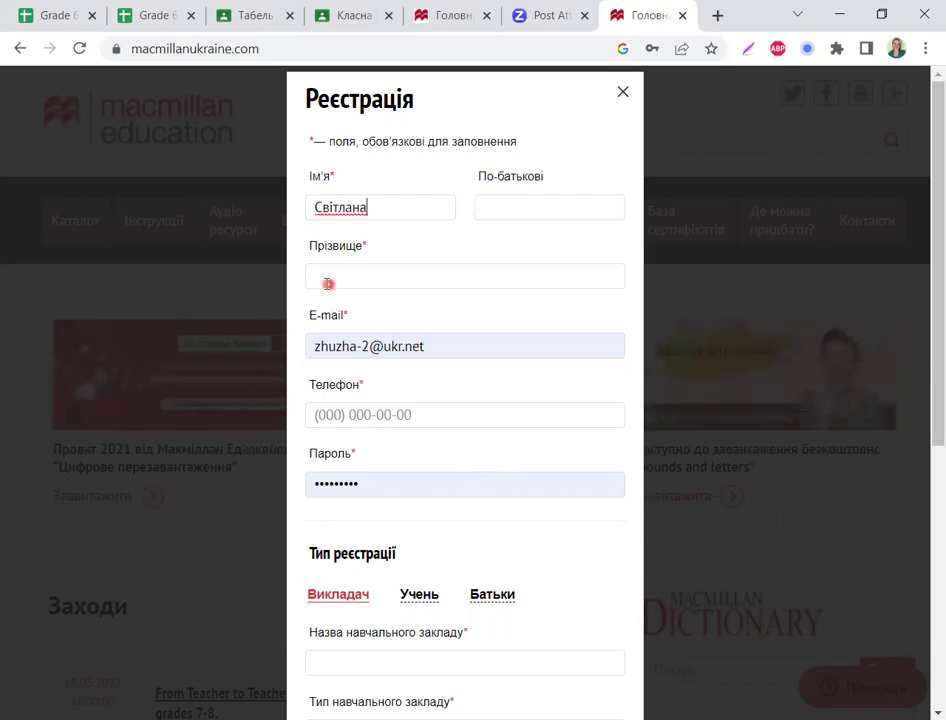
click(329, 278)
click(331, 275)
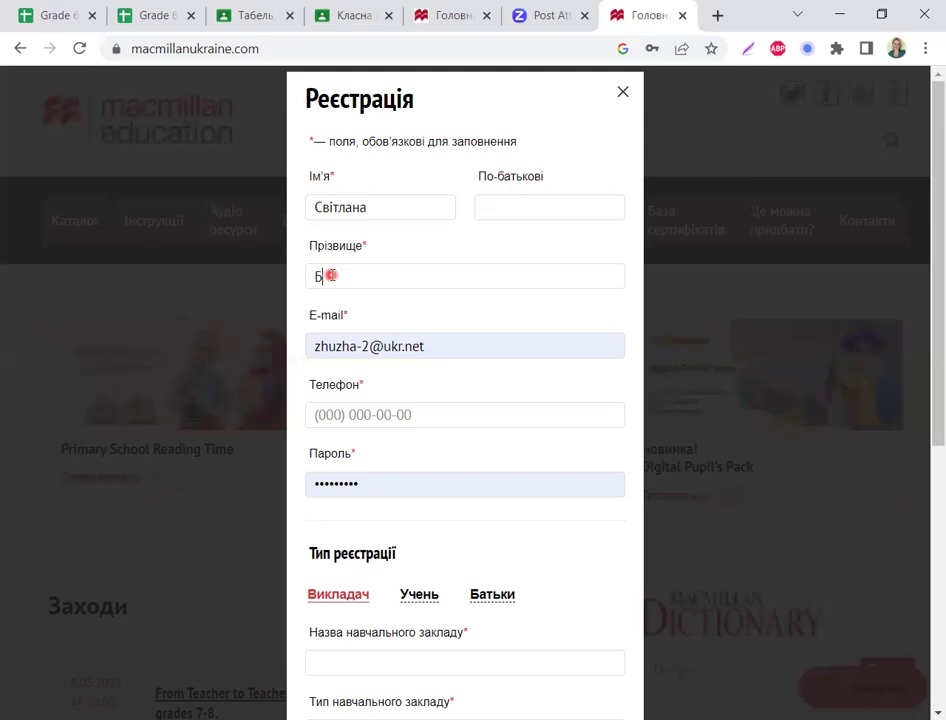
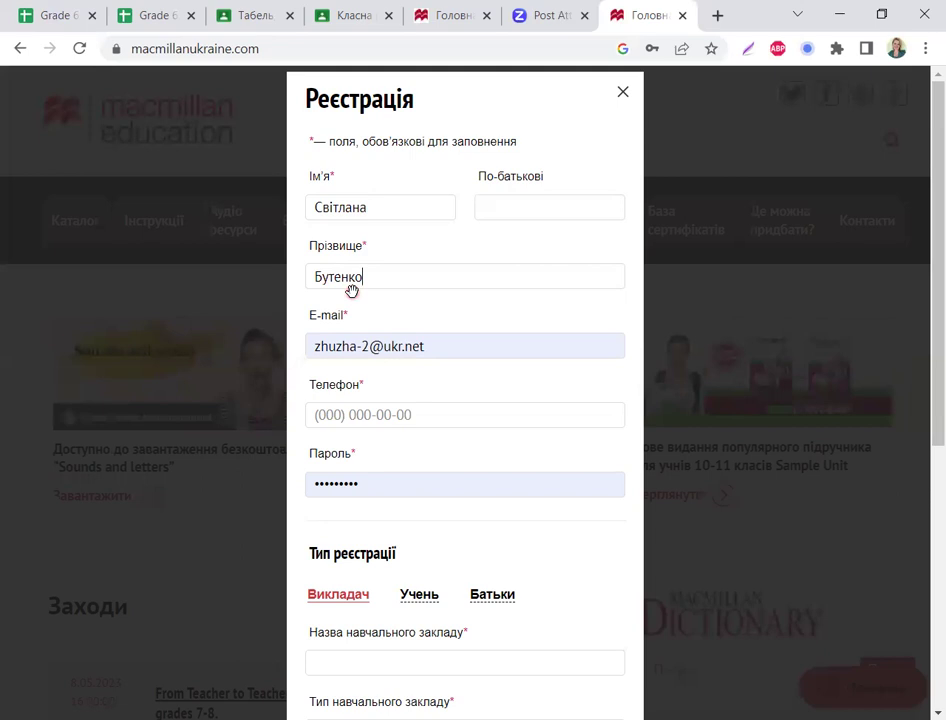
Step: Enter the registrant's surname in the Прізвище field
click(352, 290)
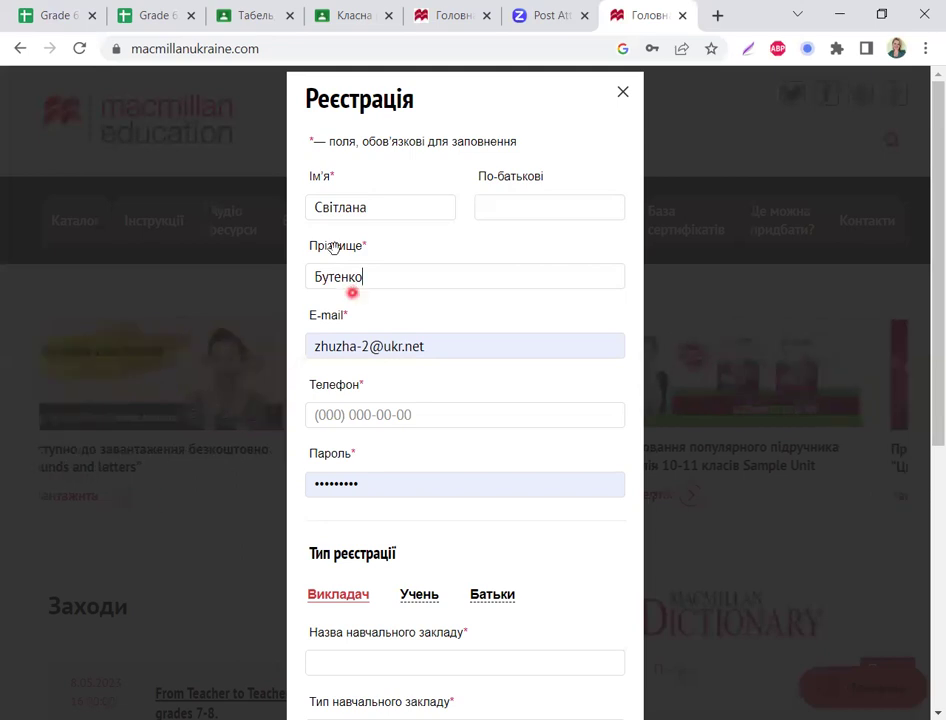
click(315, 217)
click(302, 281)
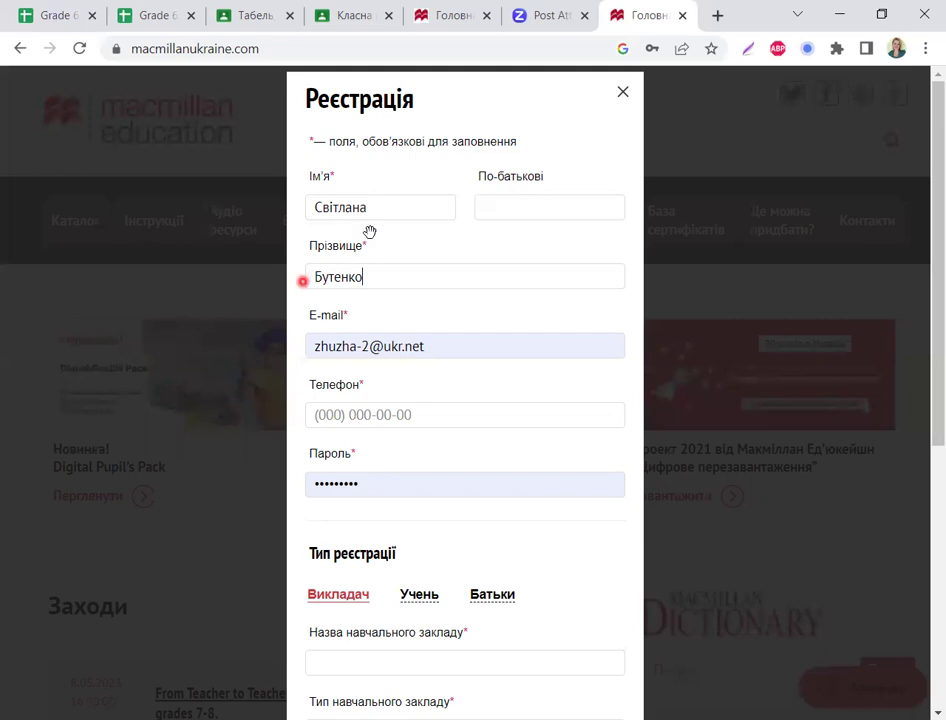
click(371, 233)
click(385, 203)
click(360, 248)
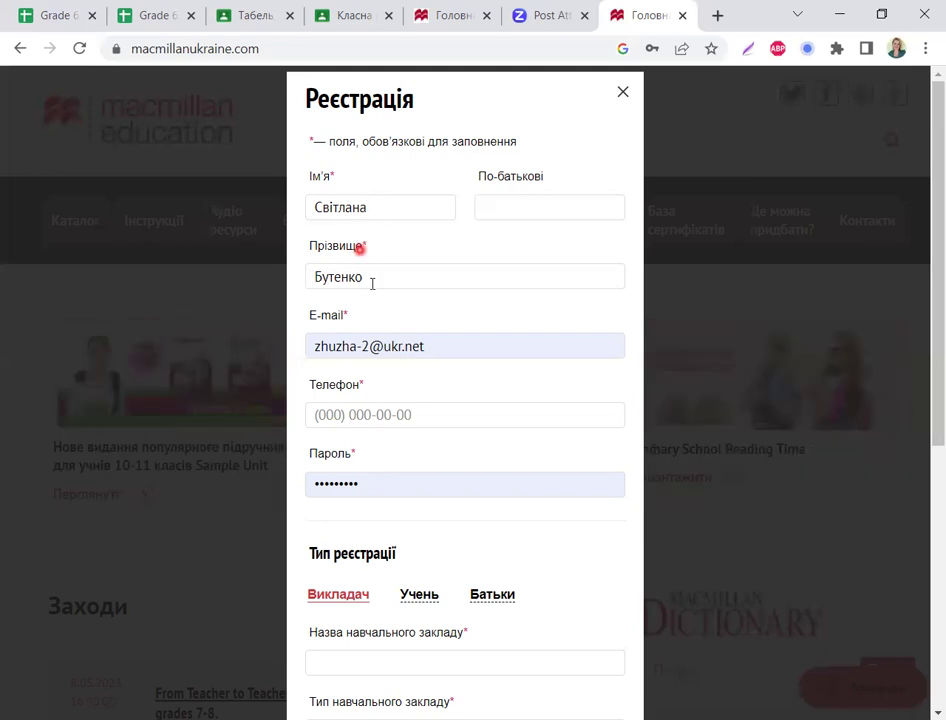
click(371, 283)
click(493, 211)
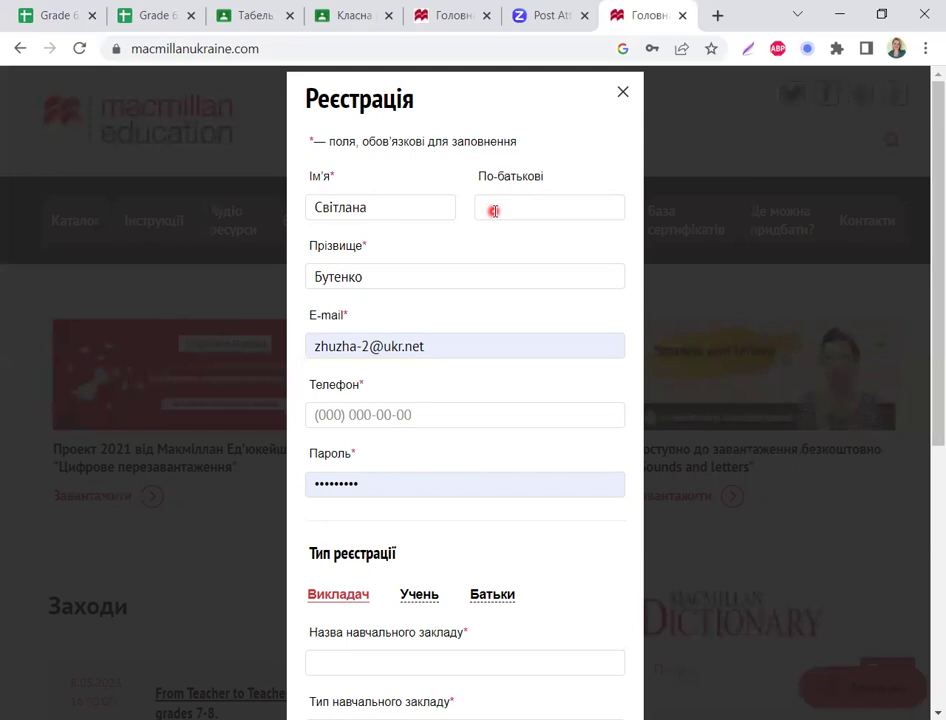
click(422, 246)
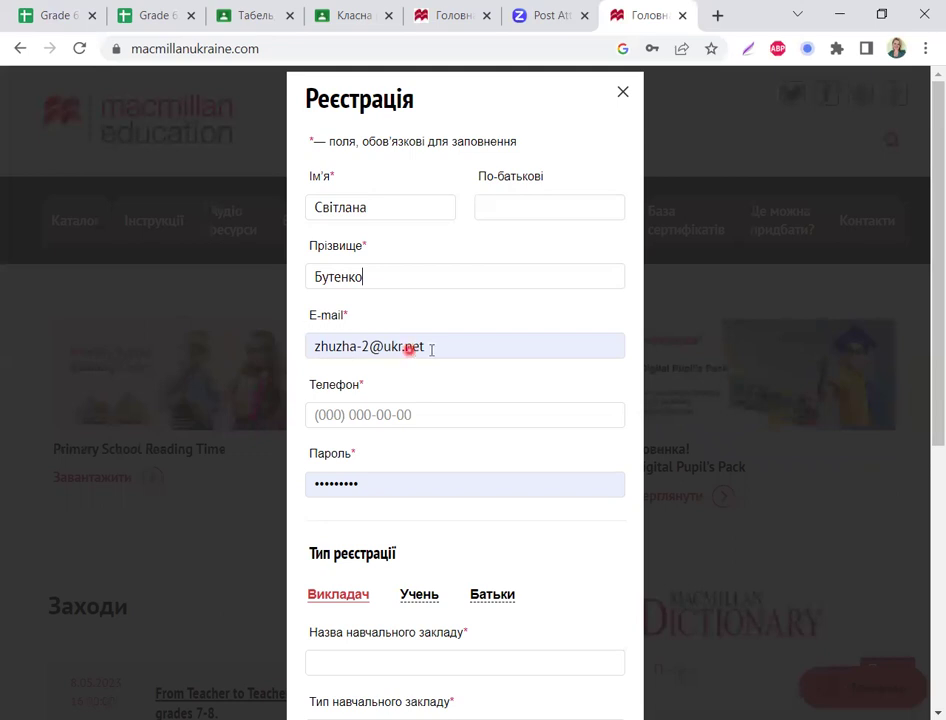
Step: Clear the pre-filled E-mail field and type the student's e-mail address
triple_click(311, 347)
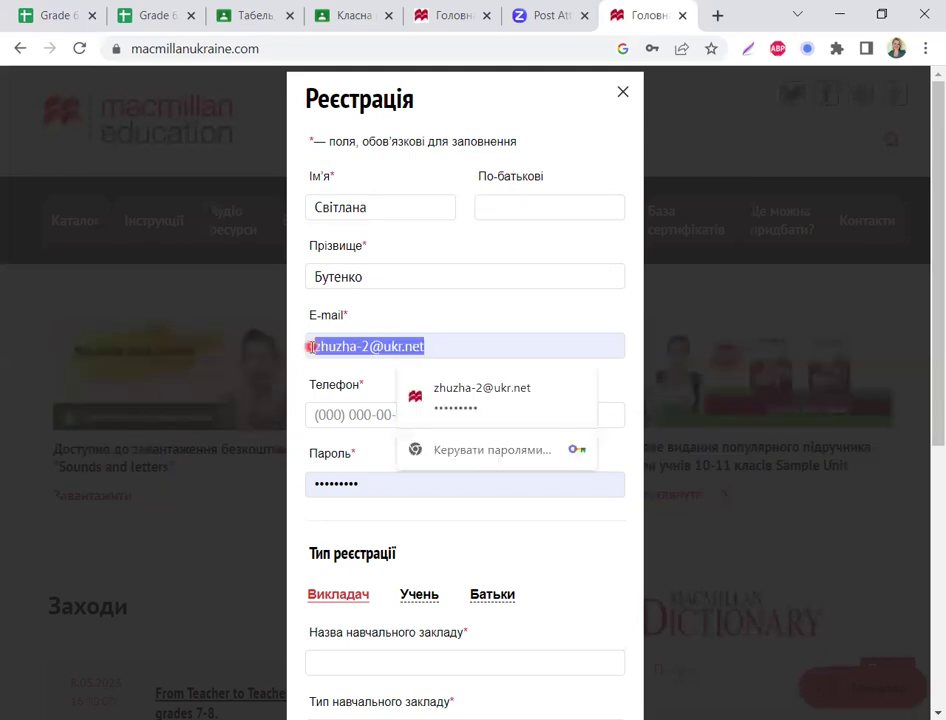
key(BackSpace)
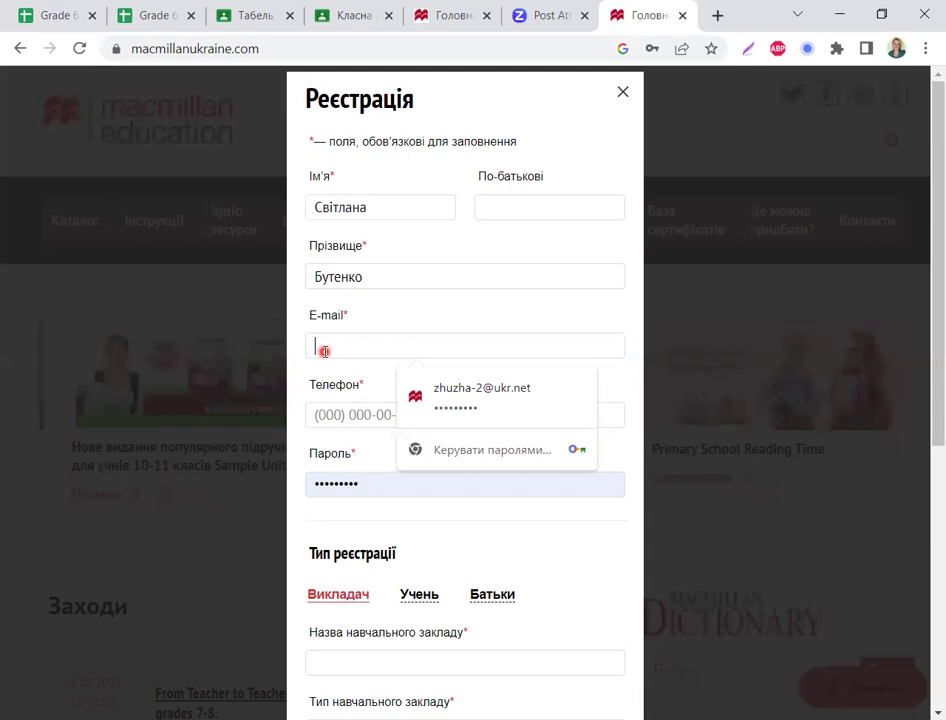
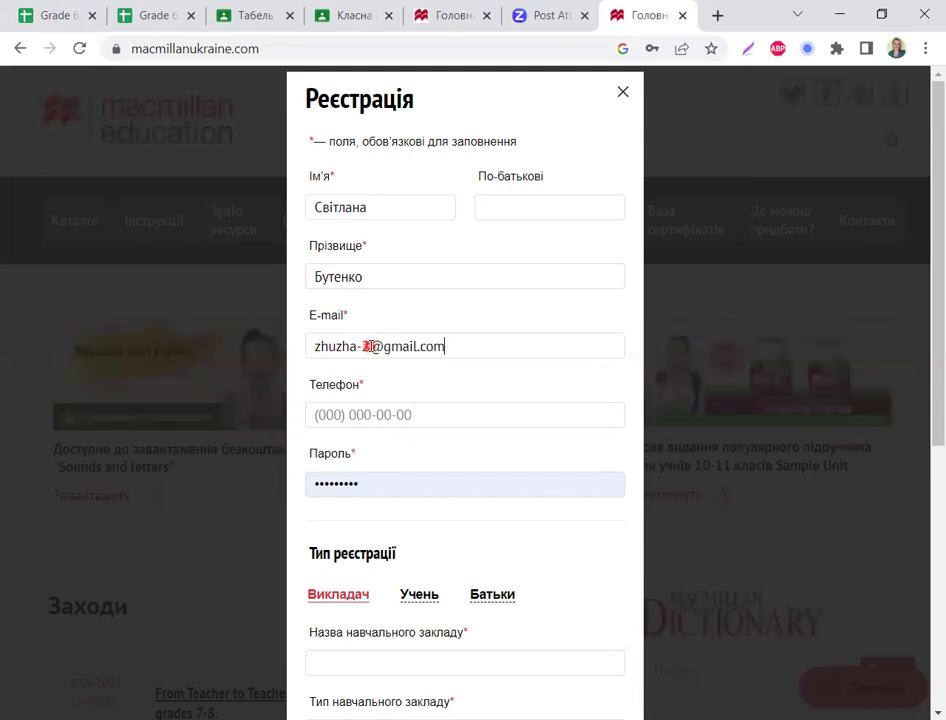
Step: Correct the part of the e-mail address before the @ and review the result
click(368, 346)
key(BackSpace)
key(BackSpace)
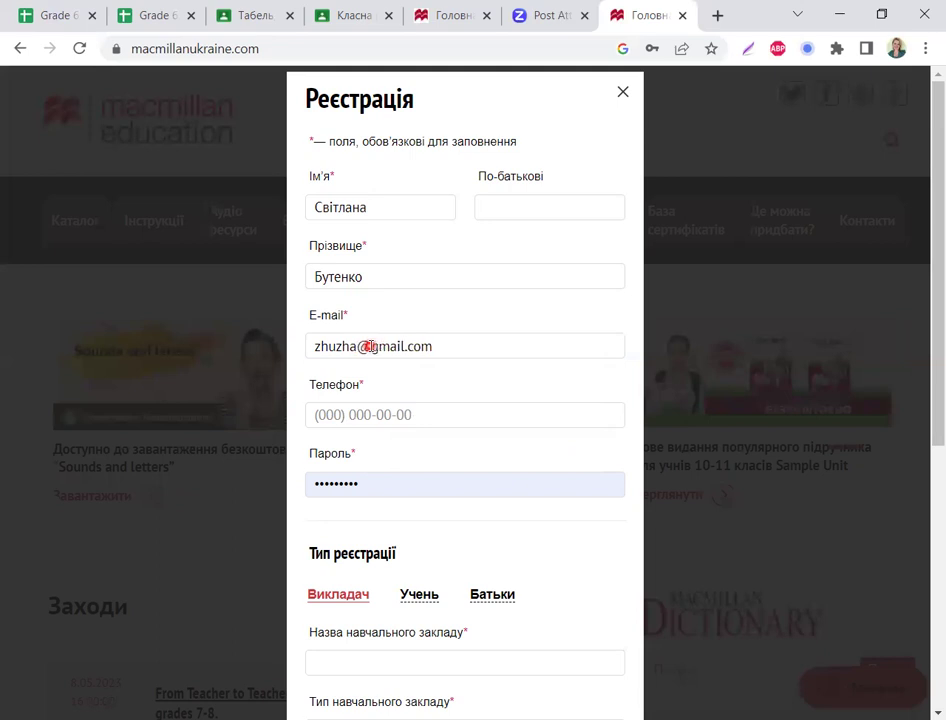
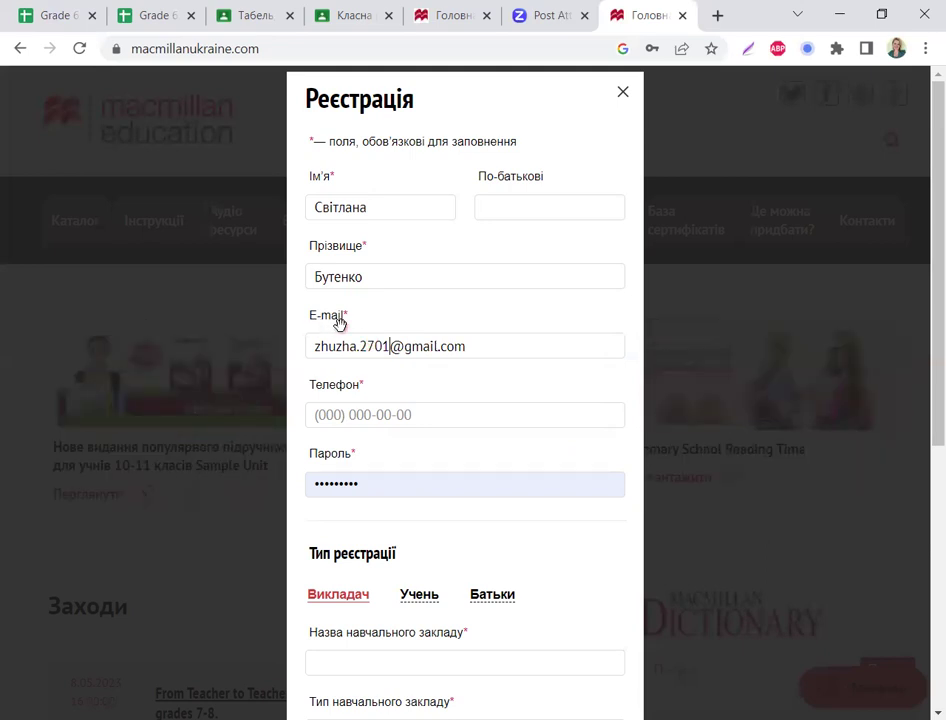
click(342, 323)
click(325, 347)
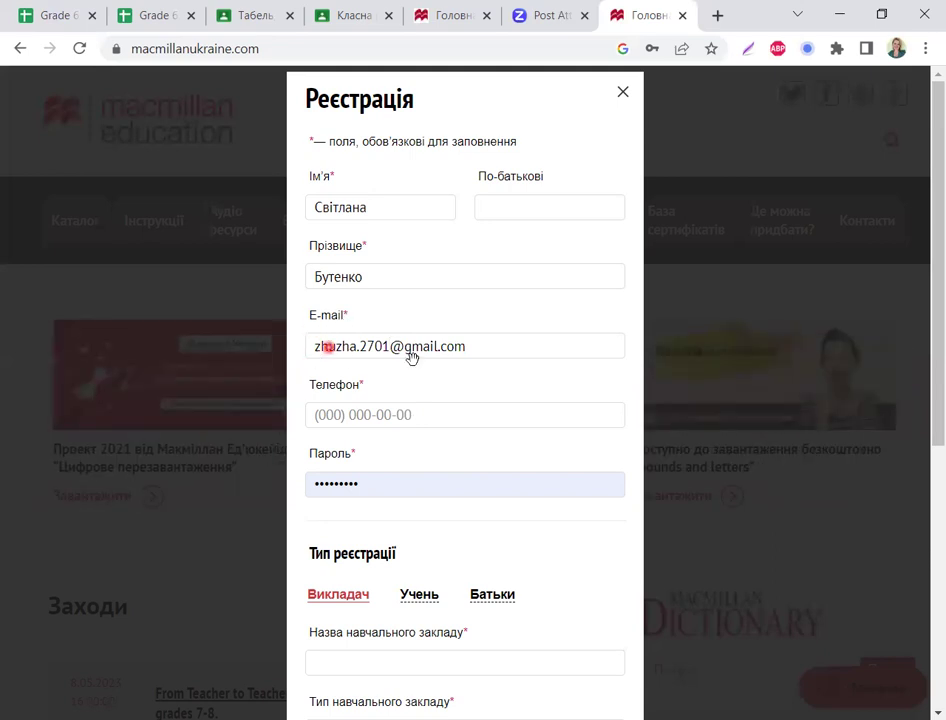
click(412, 357)
click(359, 360)
click(407, 355)
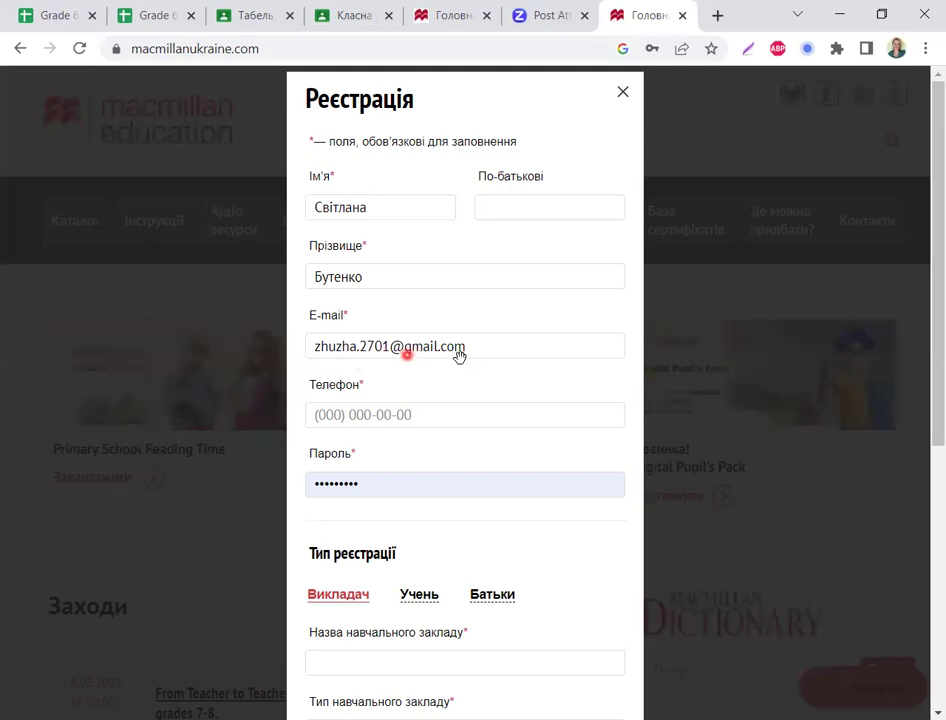
click(363, 357)
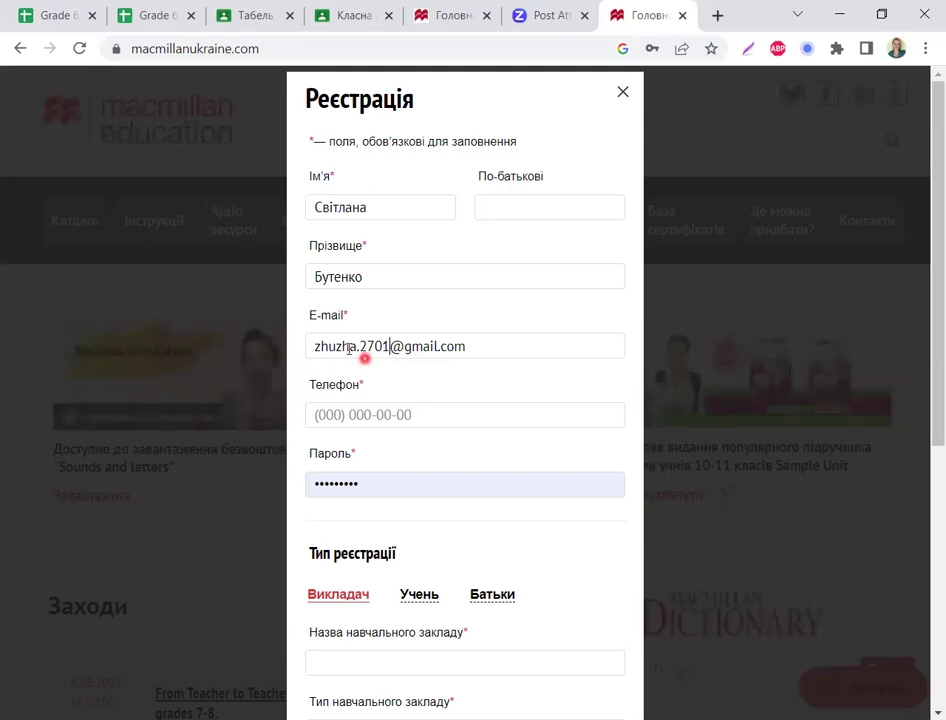
click(451, 346)
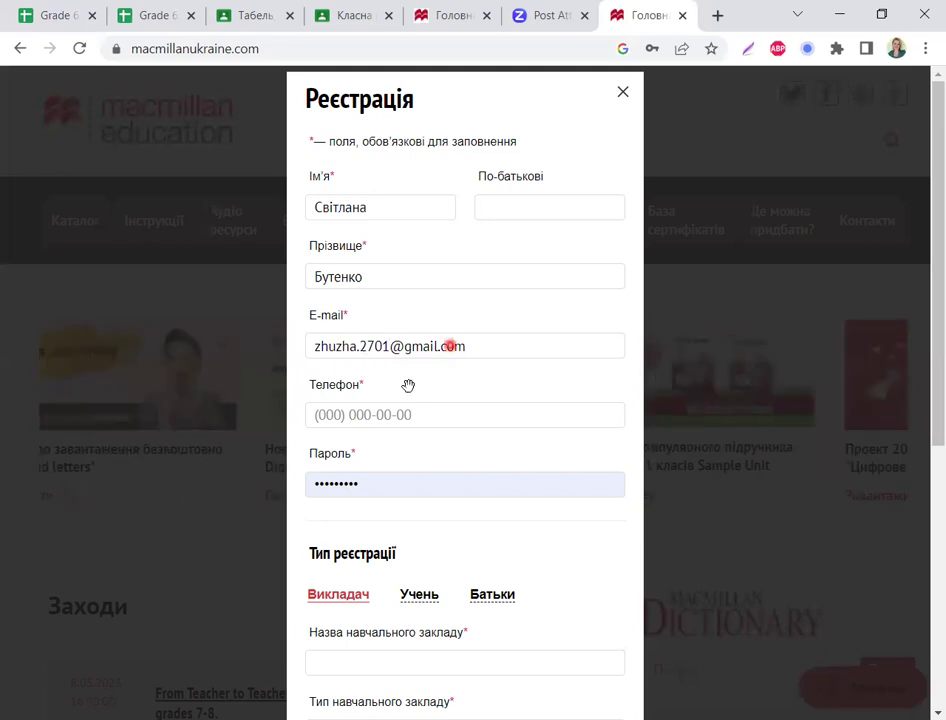
Step: Fill the Телефон field with the student's phone number via the saved autofill suggestion
click(330, 414)
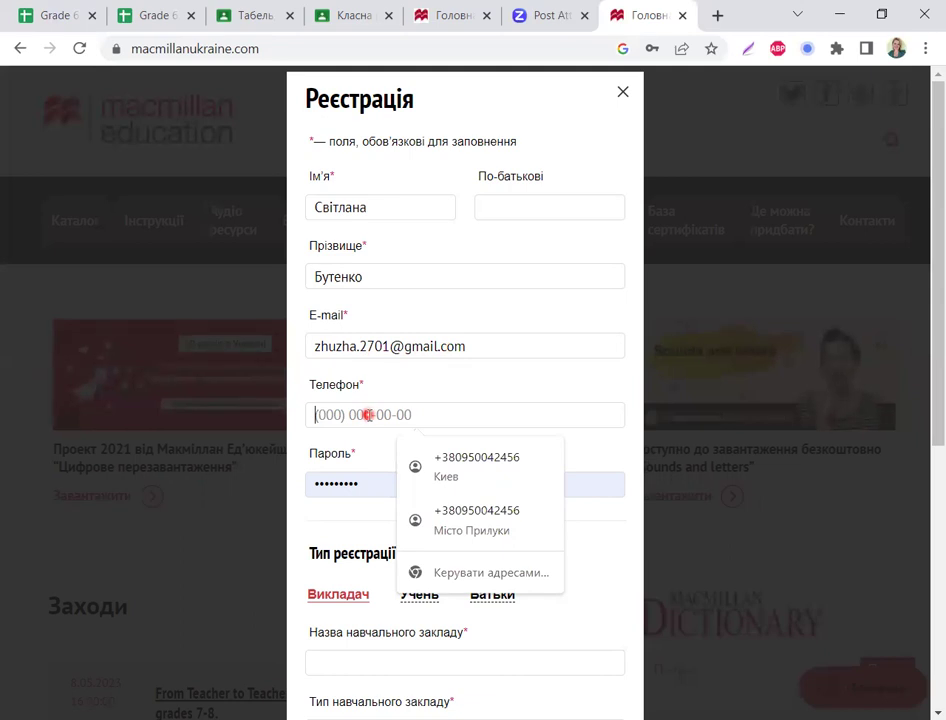
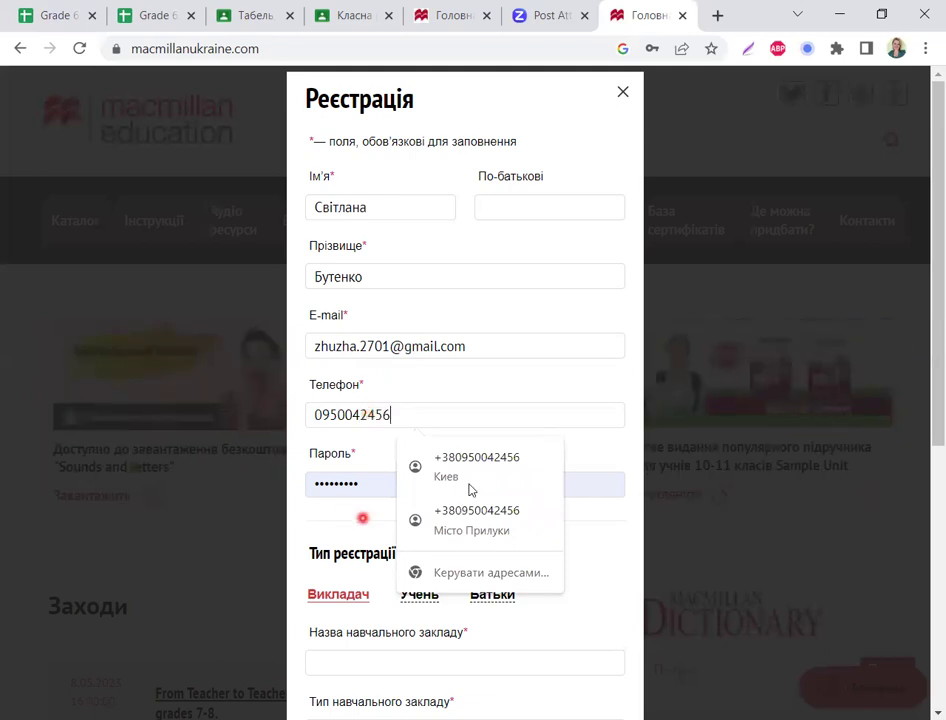
click(466, 518)
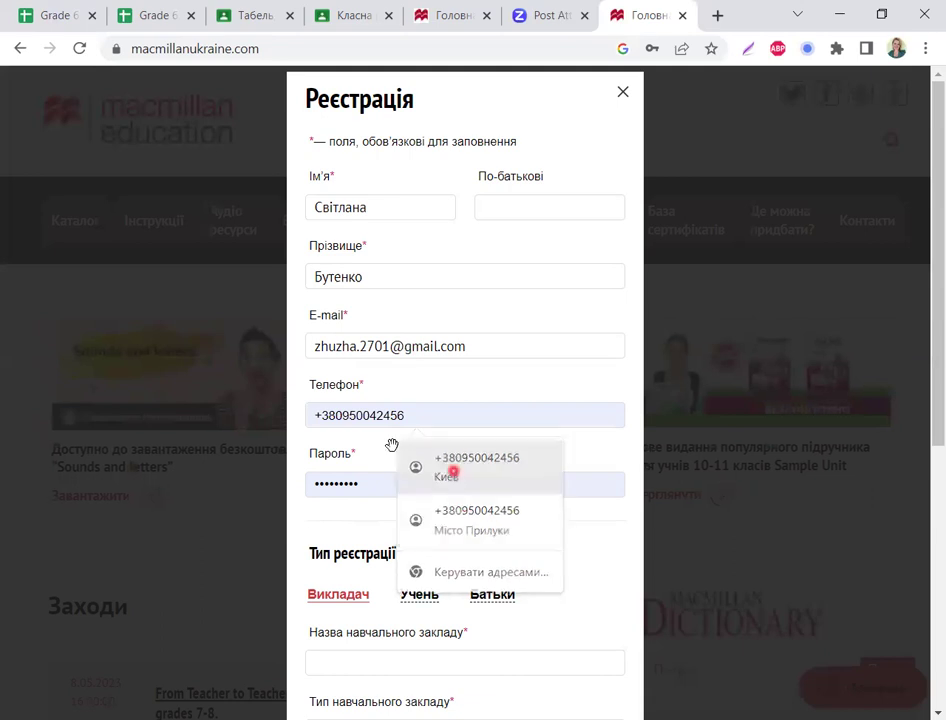
click(363, 494)
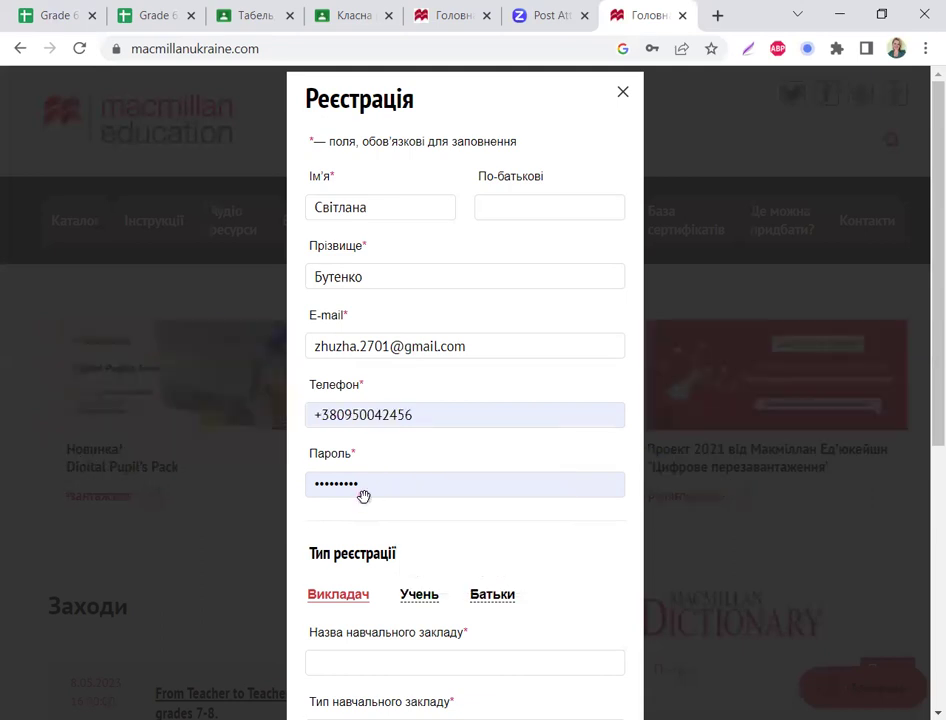
click(324, 428)
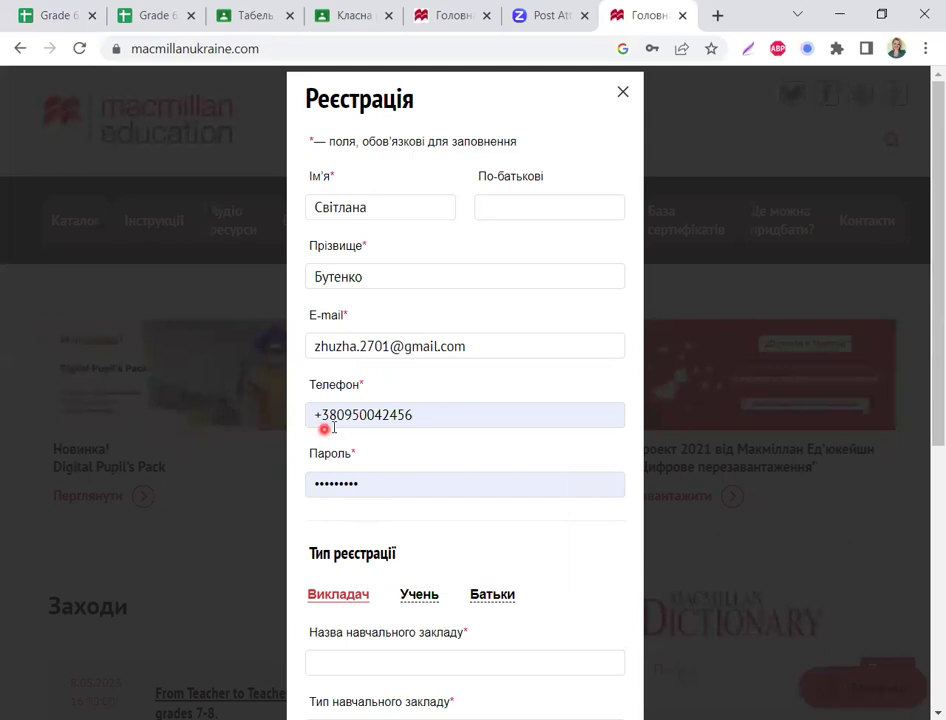
click(333, 426)
click(428, 421)
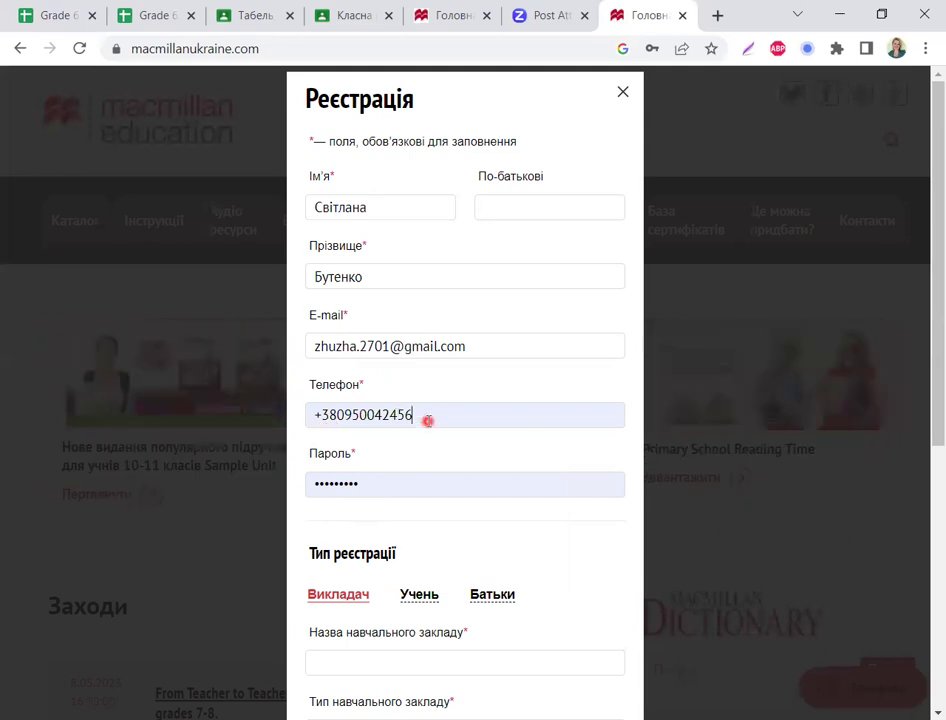
click(344, 483)
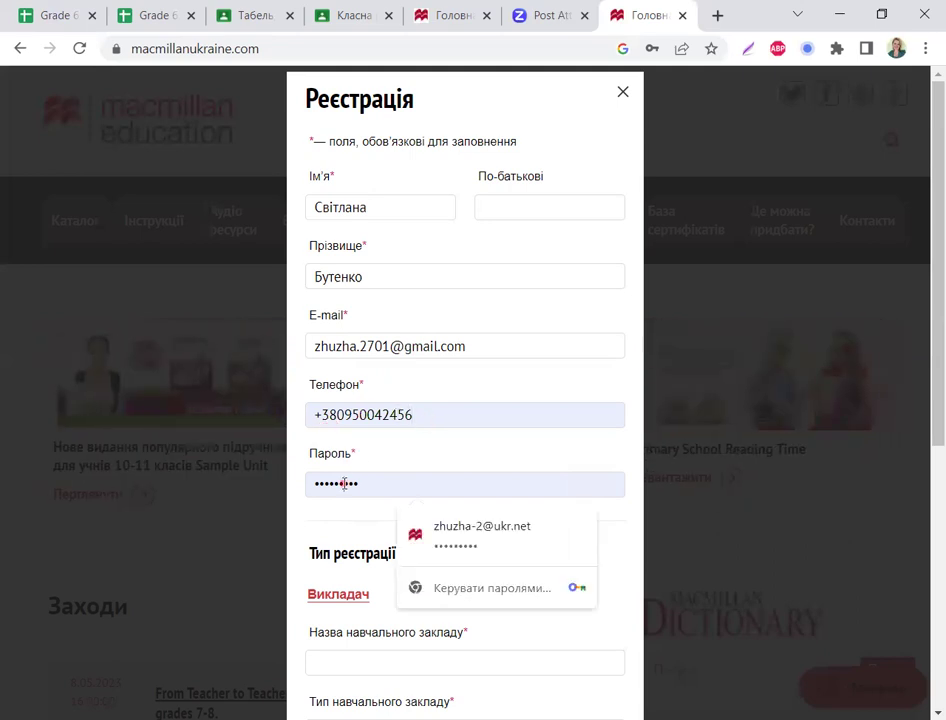
click(373, 476)
Step: Overwrite the autofilled Пароль entry with a new, longer password
key(ctrl+a)
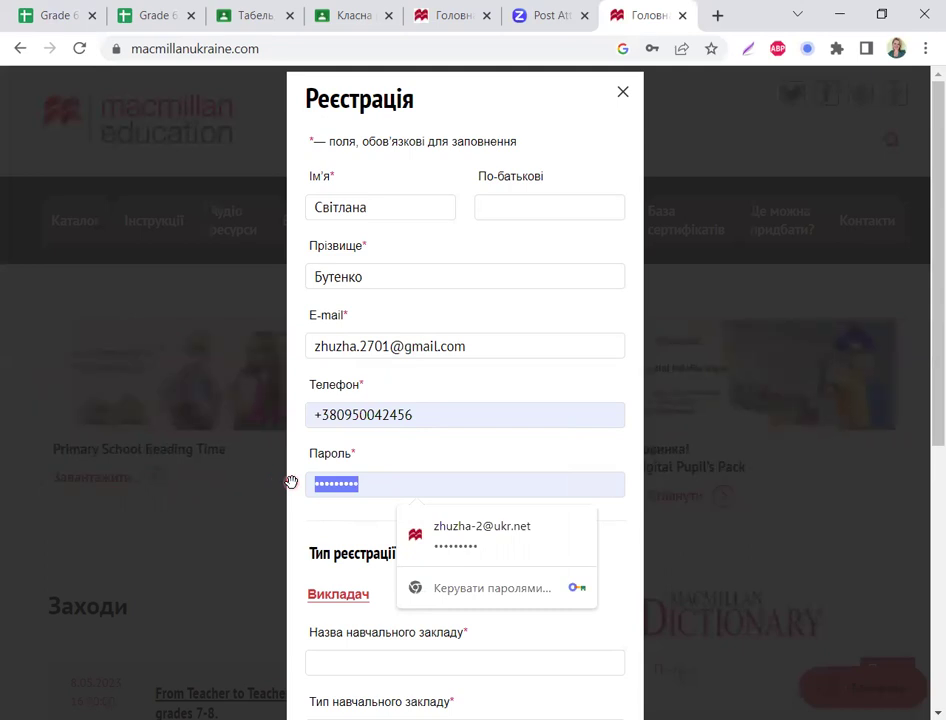
text(••••)
text(••••)
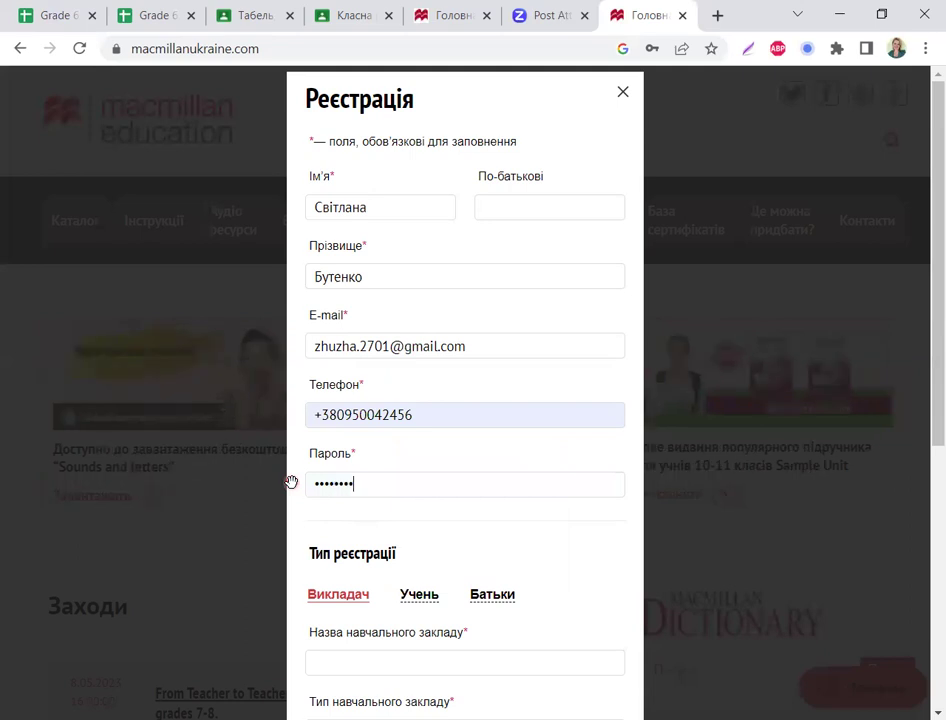
text(••)
click(291, 483)
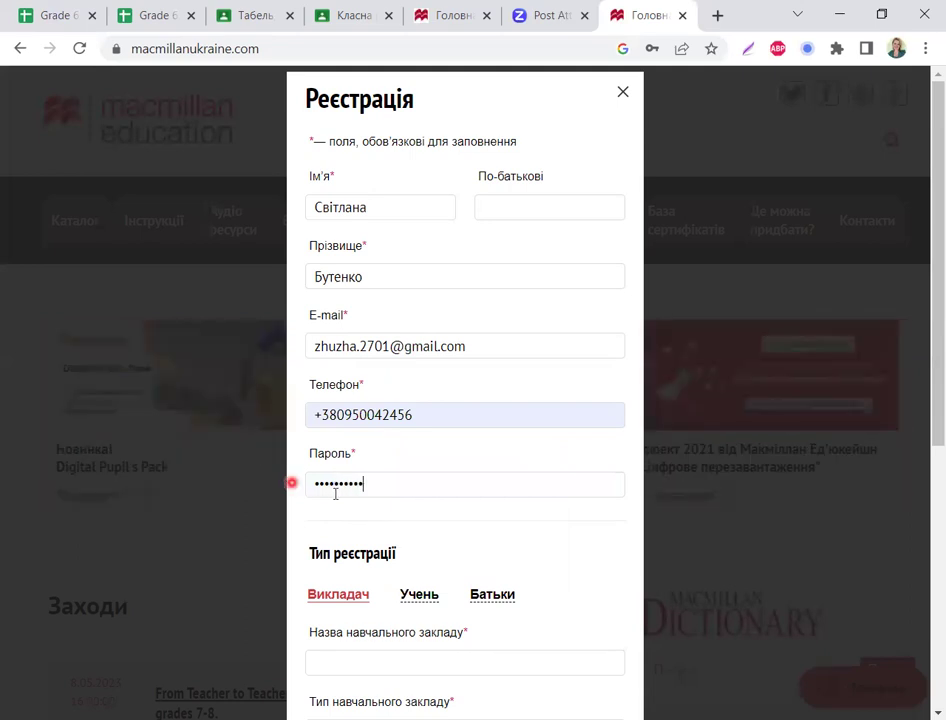
click(336, 491)
click(381, 493)
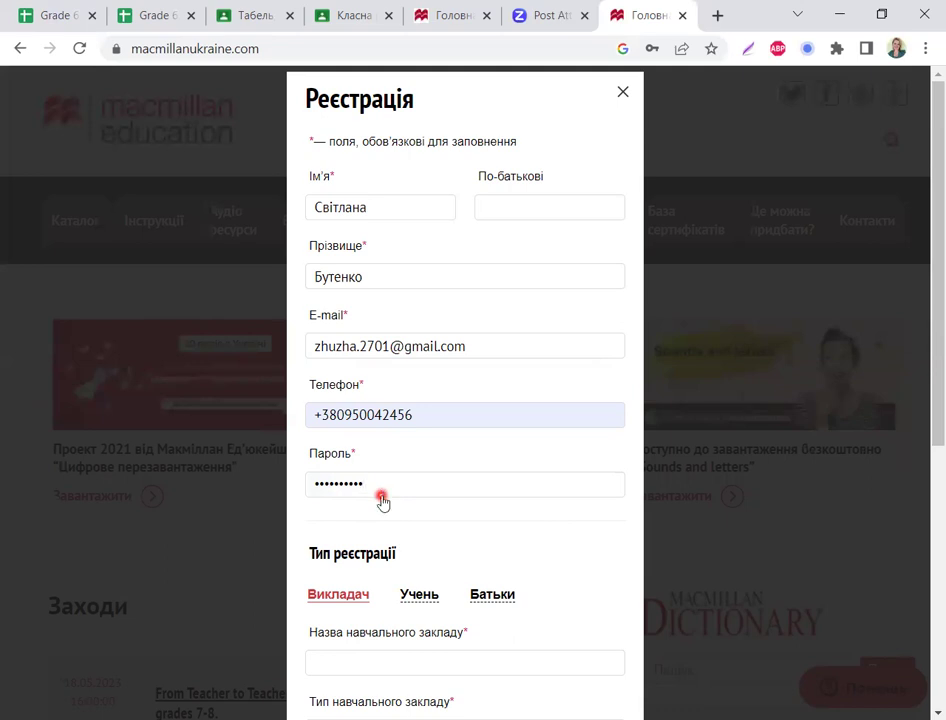
scroll(380, 480, down, 1)
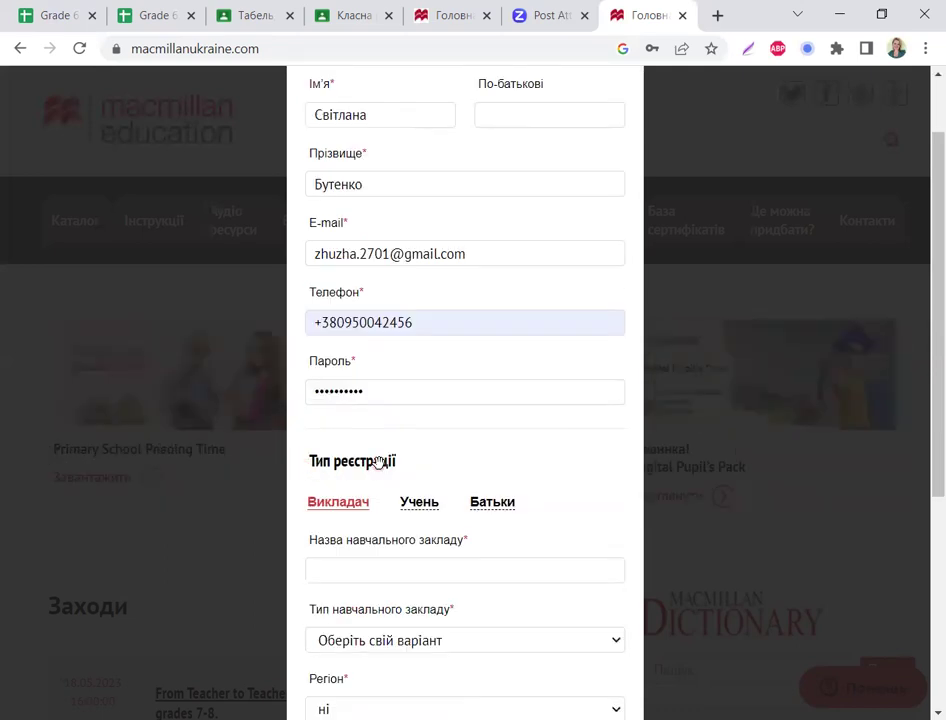
Step: Switch the registration type from Викладач to Учень to reveal the student fields
click(423, 511)
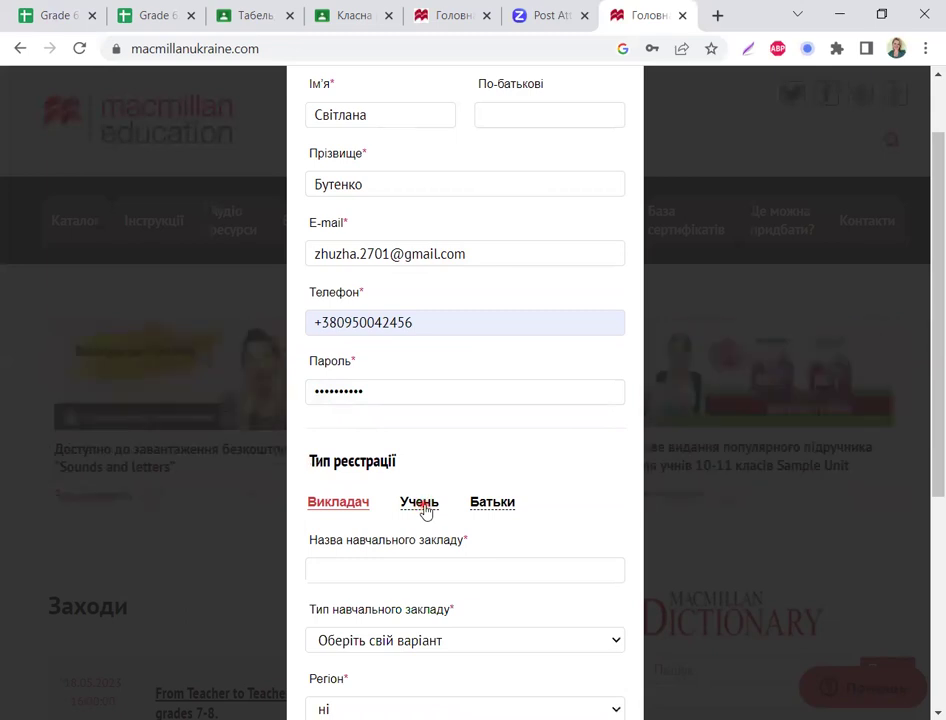
click(422, 505)
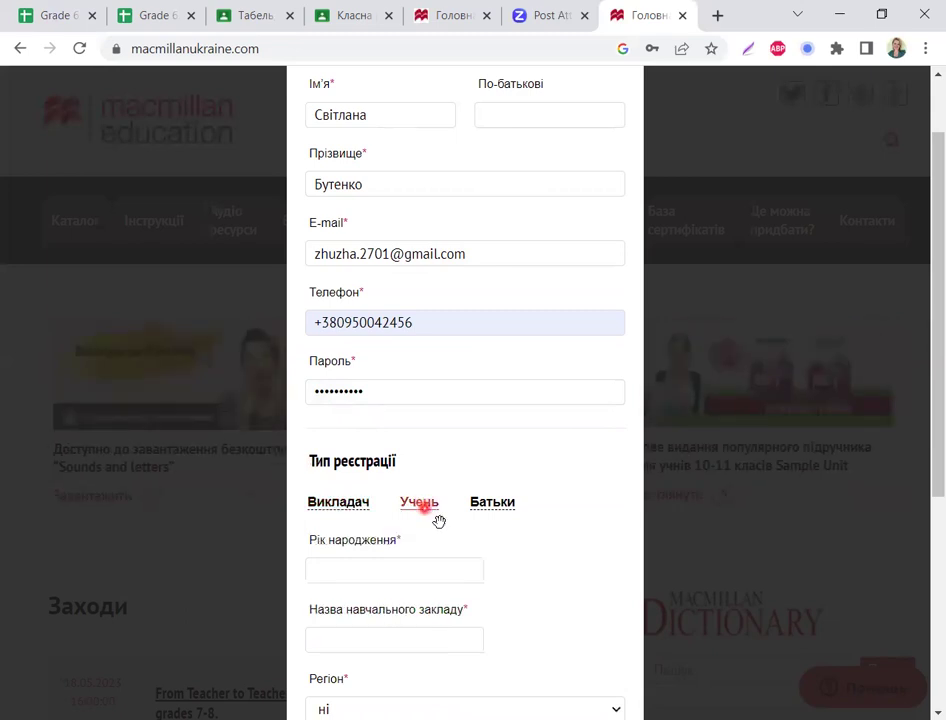
scroll(441, 500, down, 1)
scroll(424, 420, down, 1)
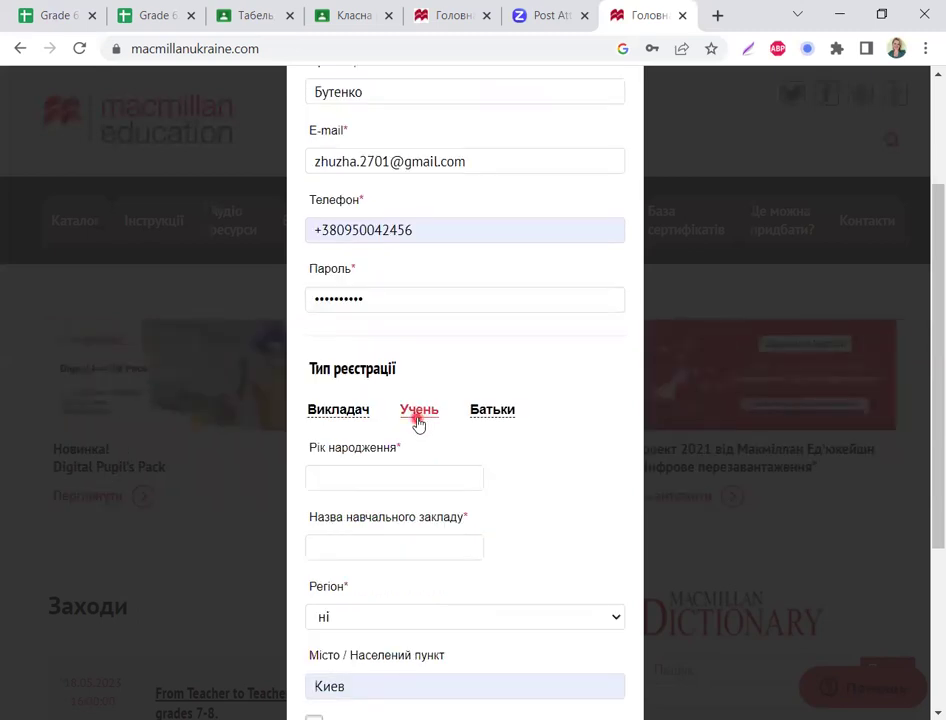
scroll(380, 395, down, 1)
Step: Enter birth year 2000 and school name 'гімназія №107 "Веденська' in the form
scroll(366, 389, down, 1)
click(366, 388)
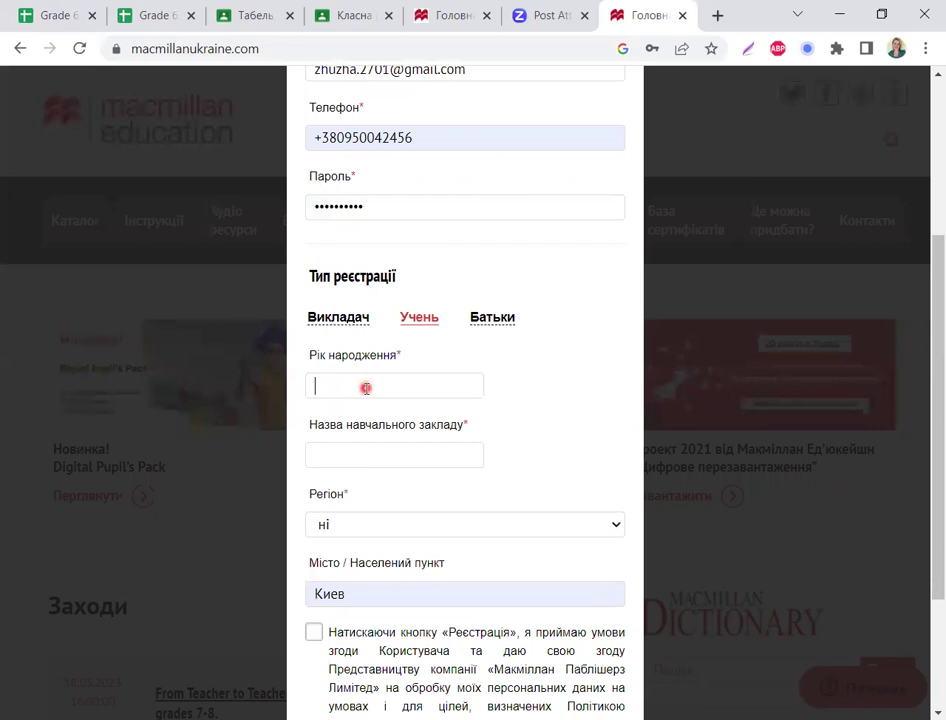
text(2)
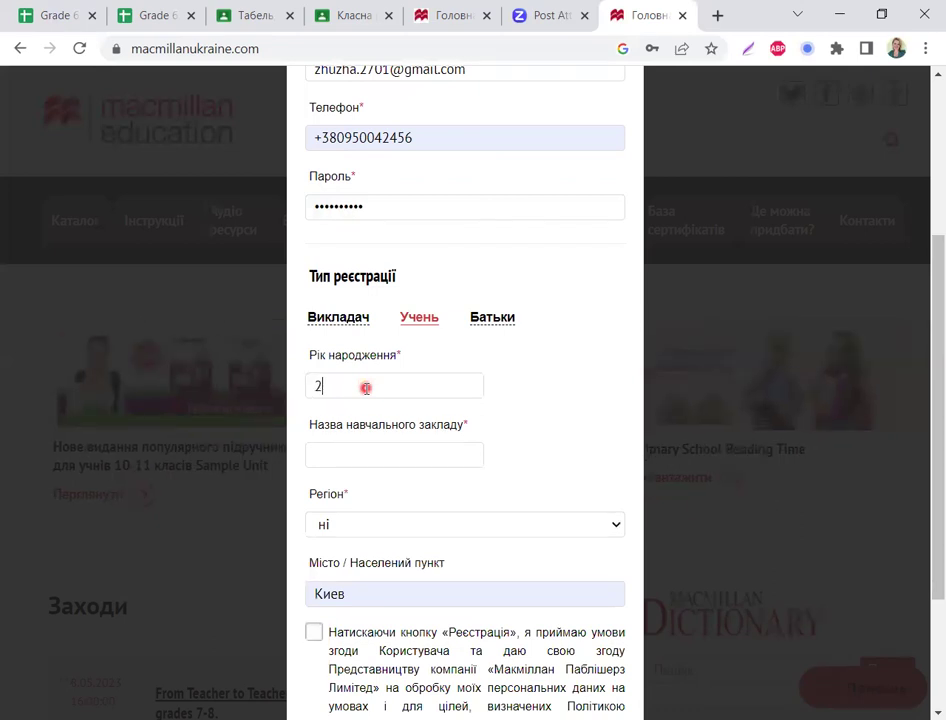
text(000)
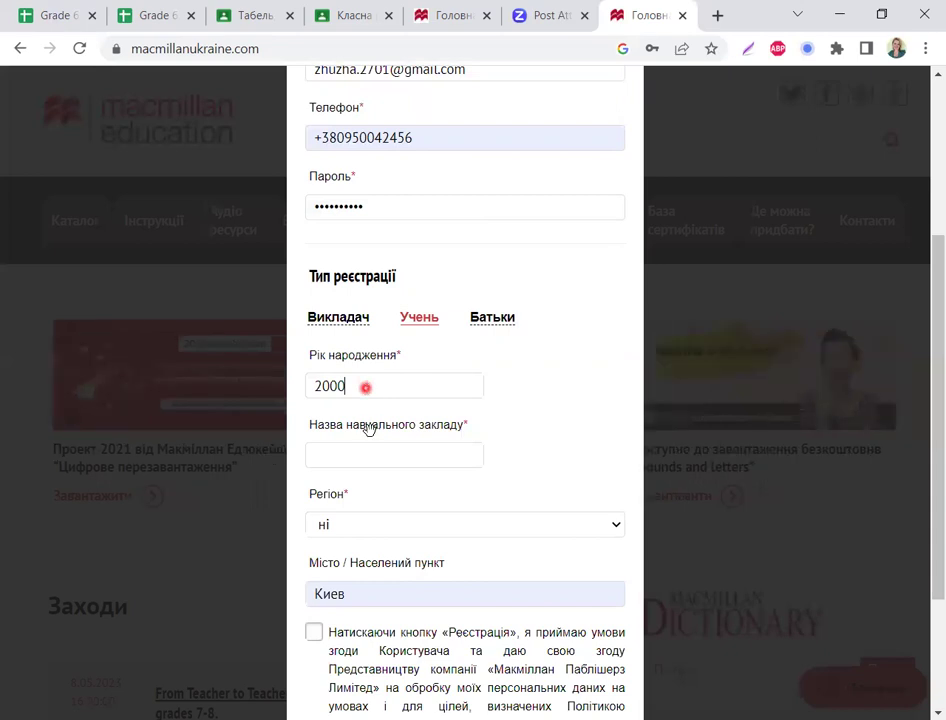
click(346, 455)
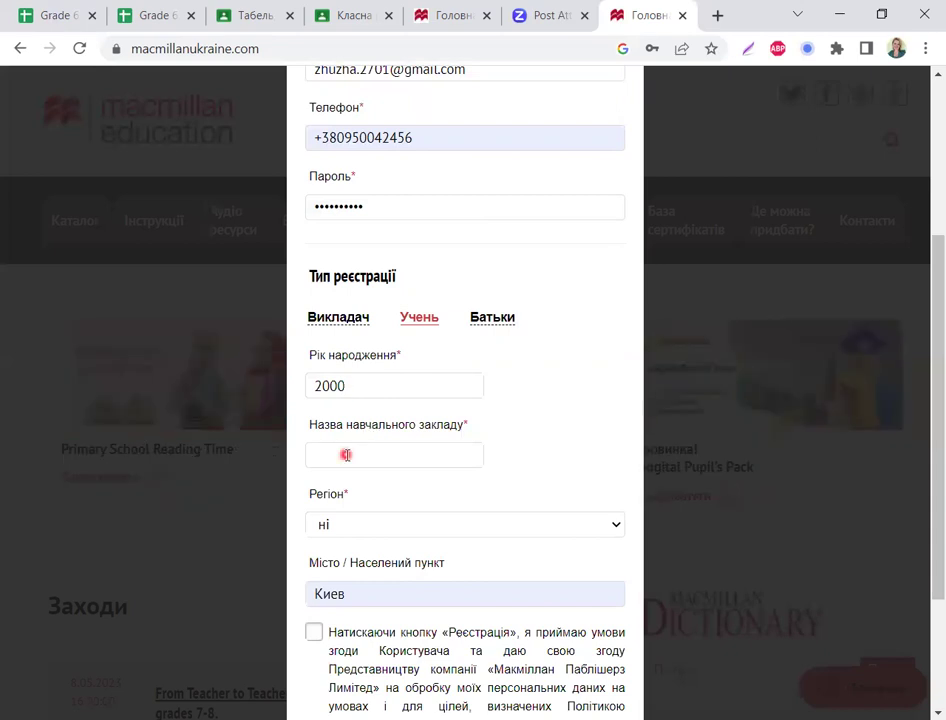
text(гімна)
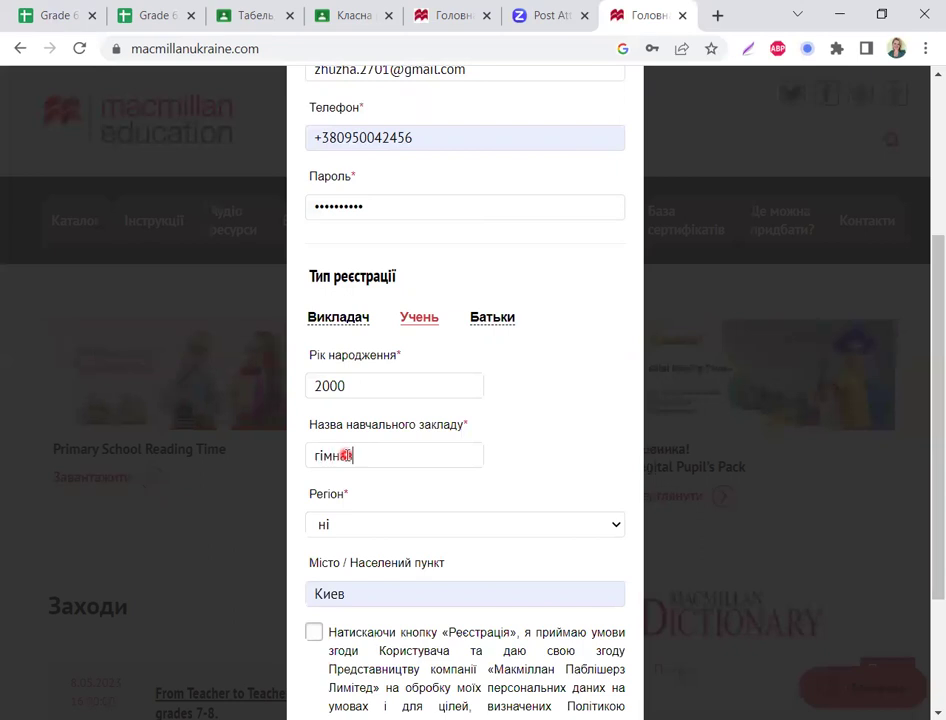
text(зія )
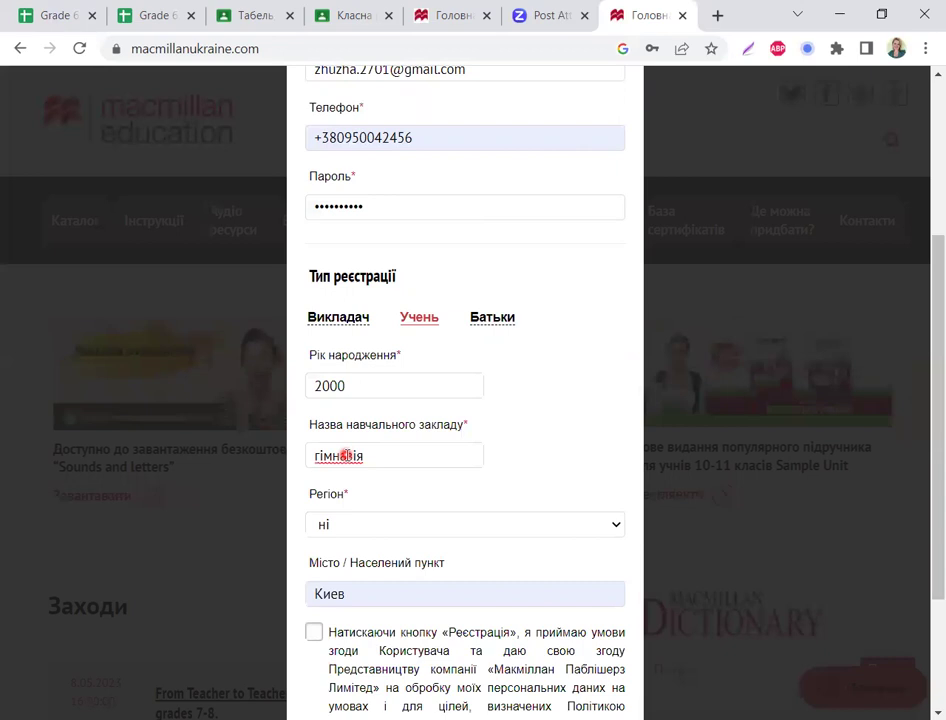
text(№)
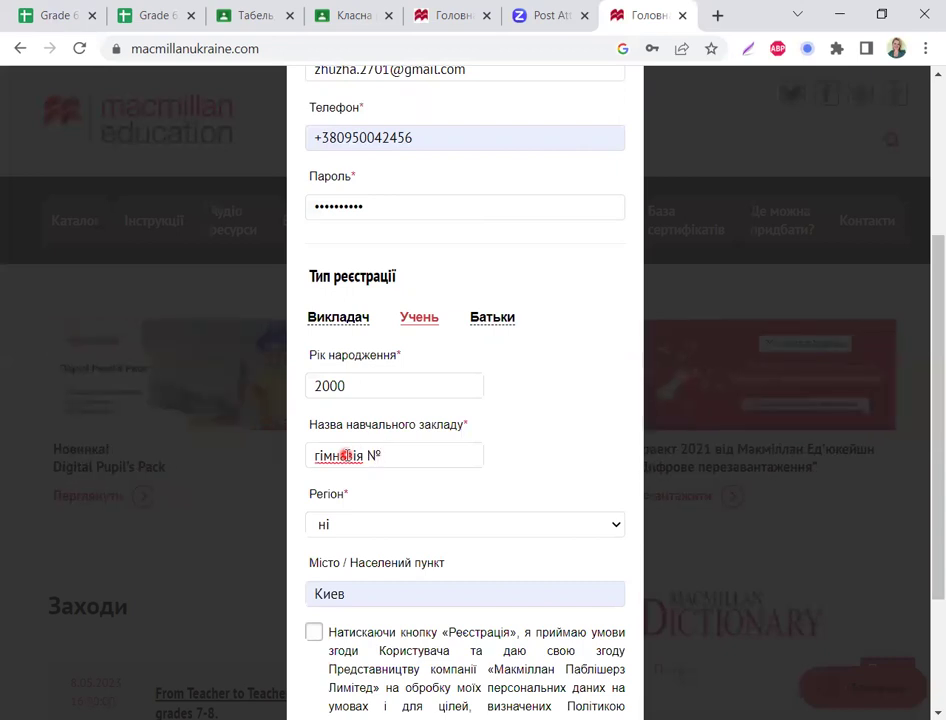
text(107 "")
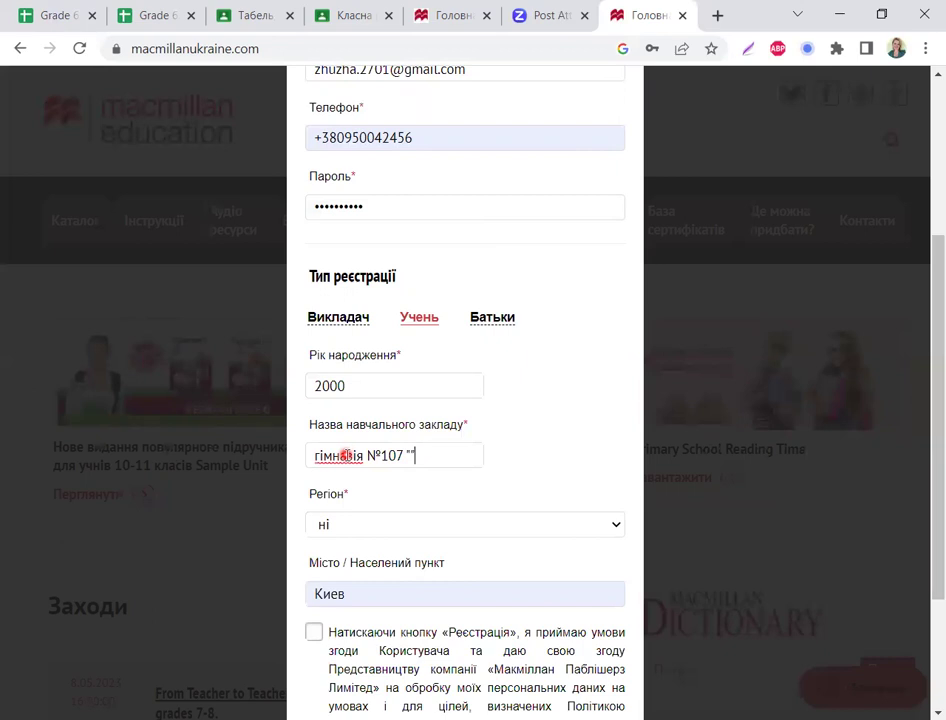
text(Введе)
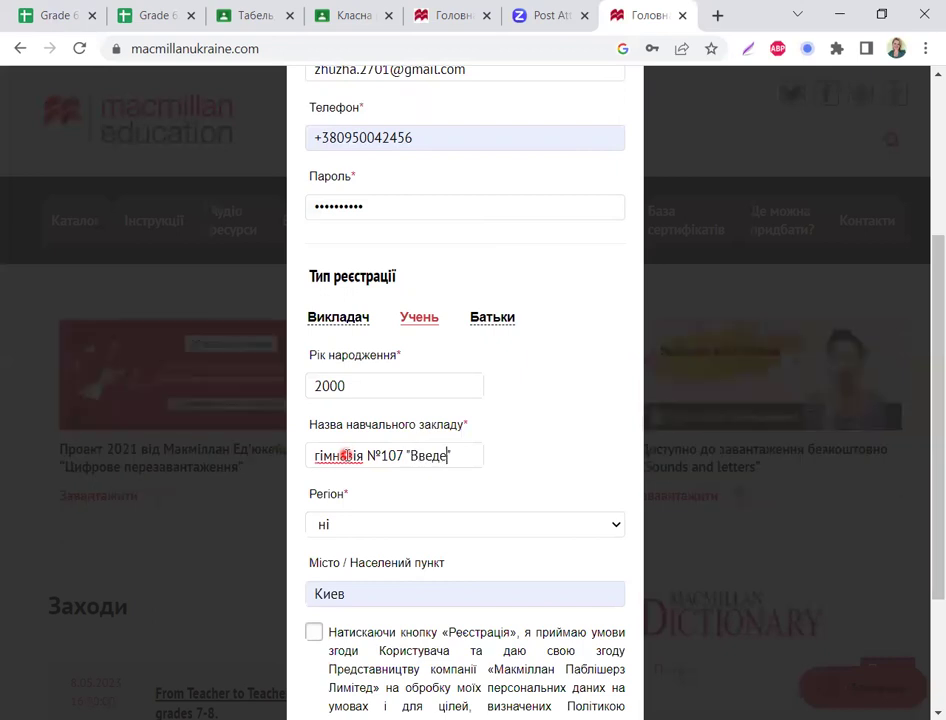
text(нська)
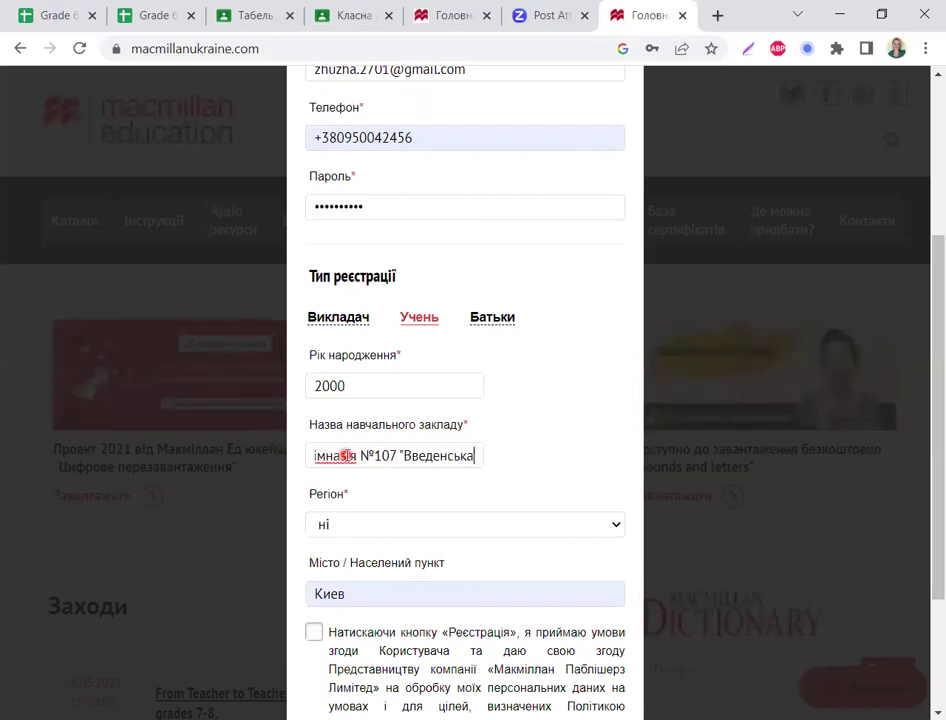
Step: Choose м. Київ in the Регіон dropdown
click(326, 530)
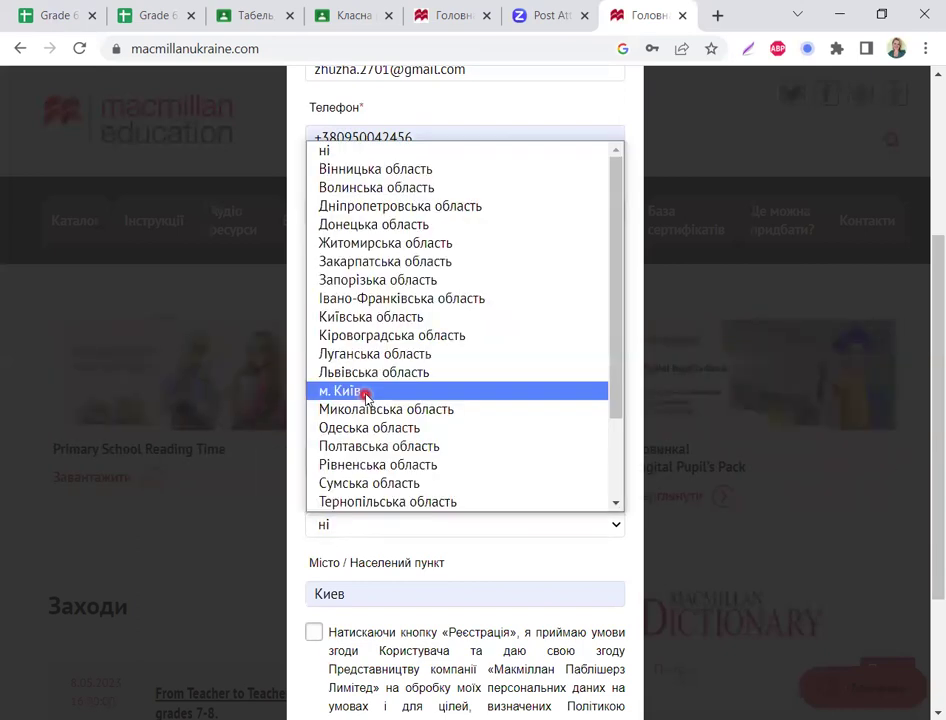
click(617, 530)
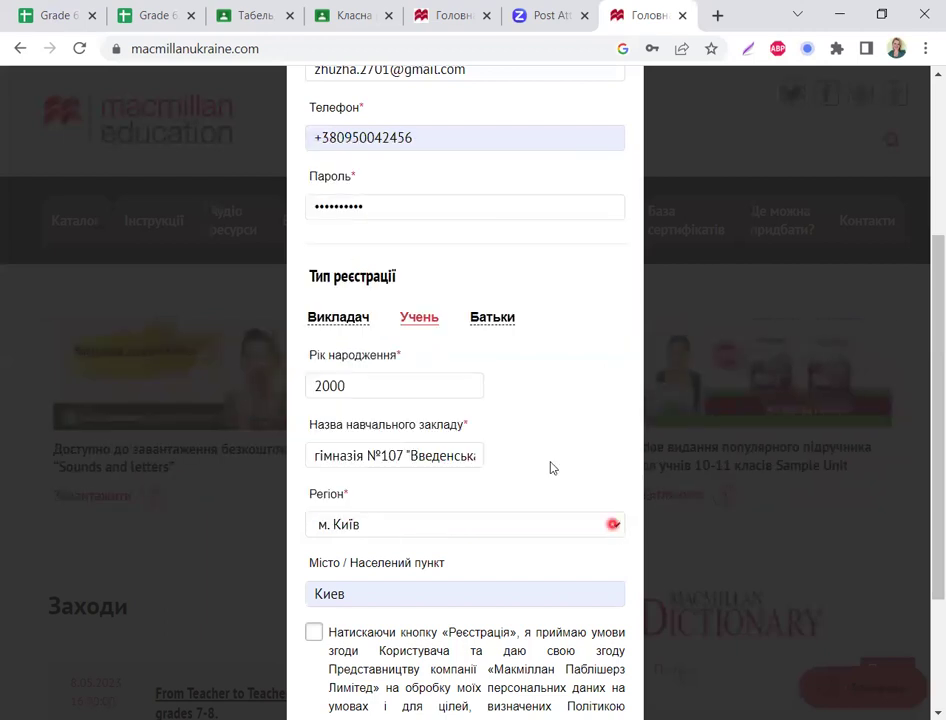
click(464, 356)
click(359, 390)
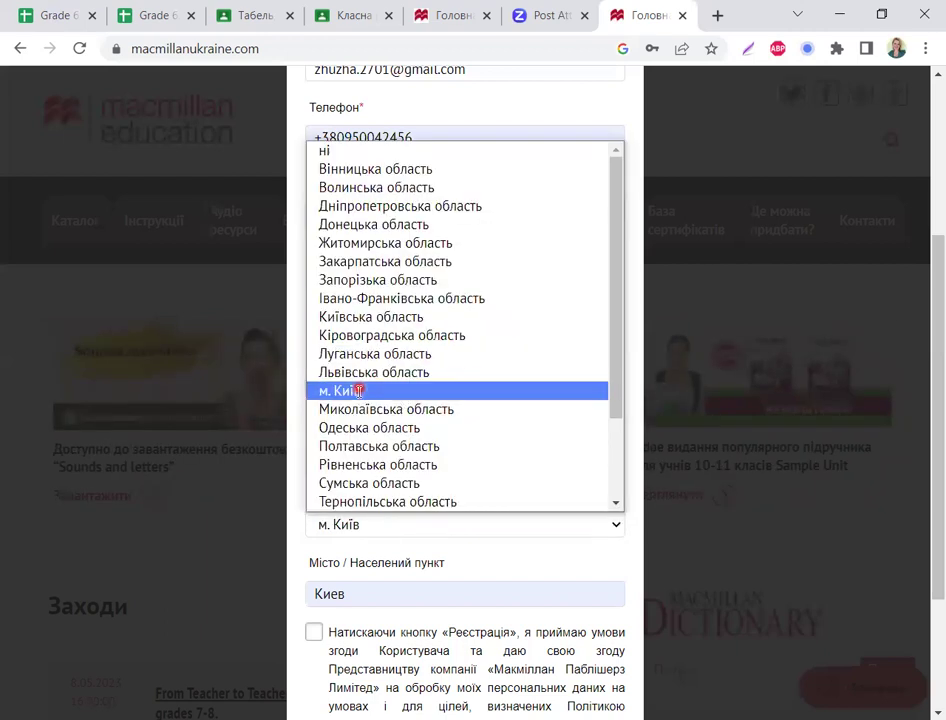
scroll(359, 392, down, 2)
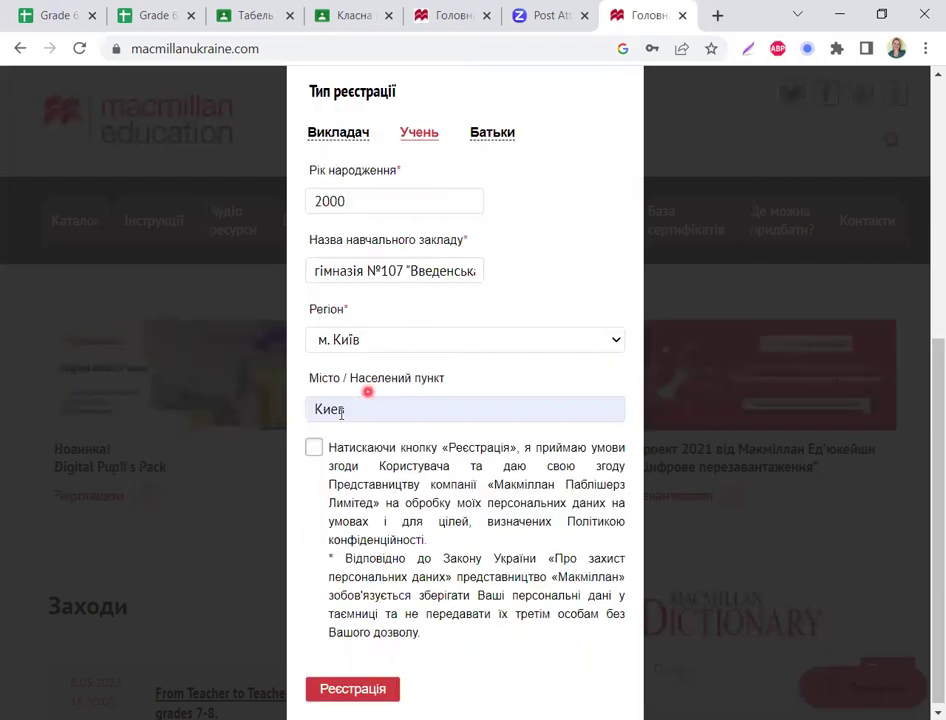
Step: Change the city from Киев to Київ and tick the personal-data consent checkbox
click(340, 410)
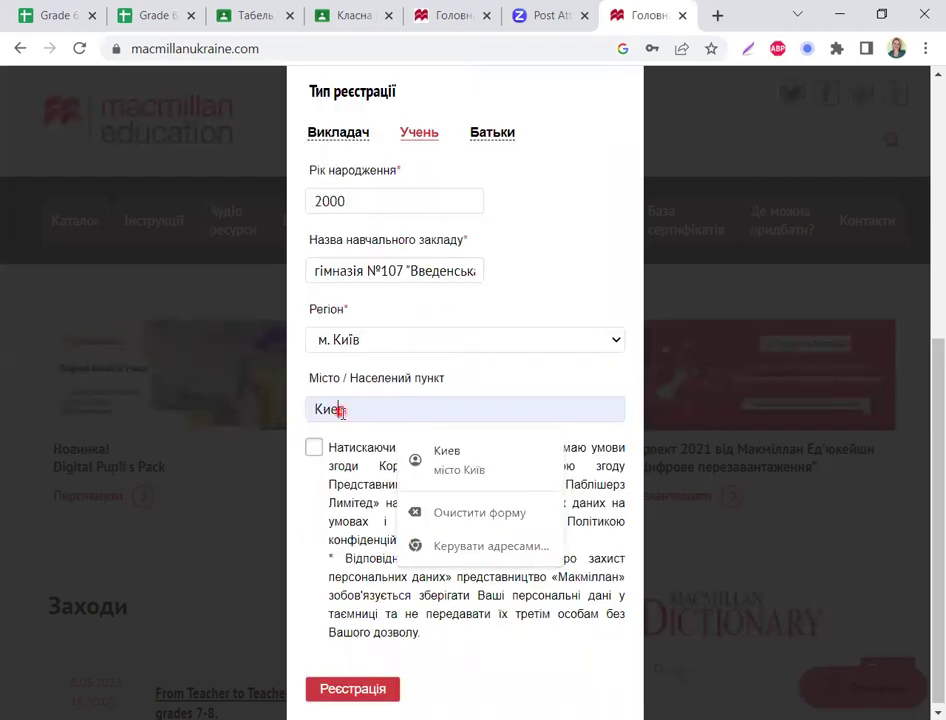
double_click(314, 404)
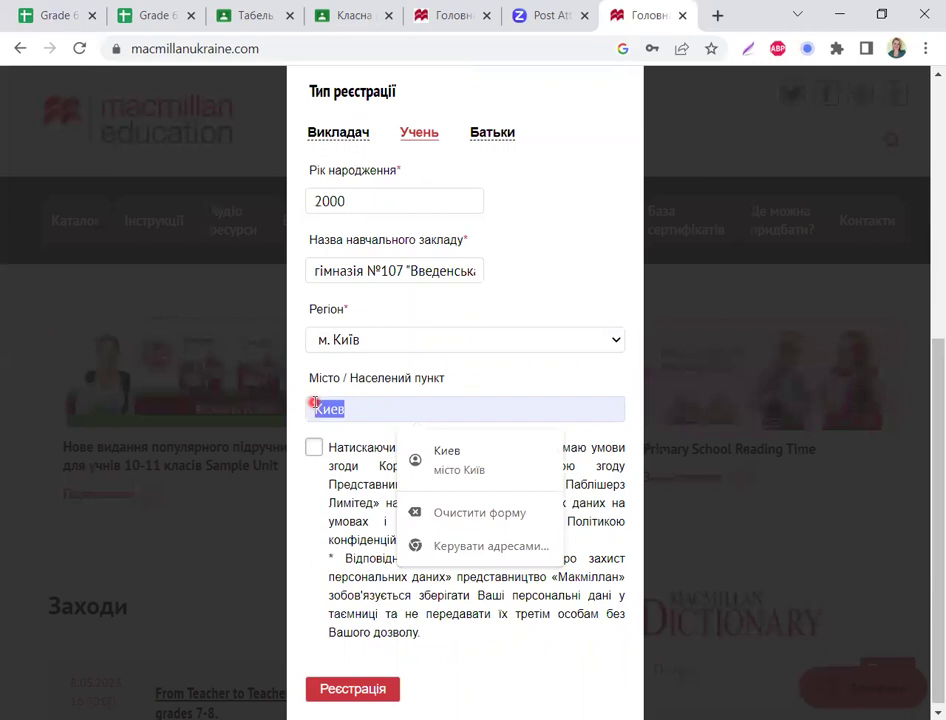
text(Ки)
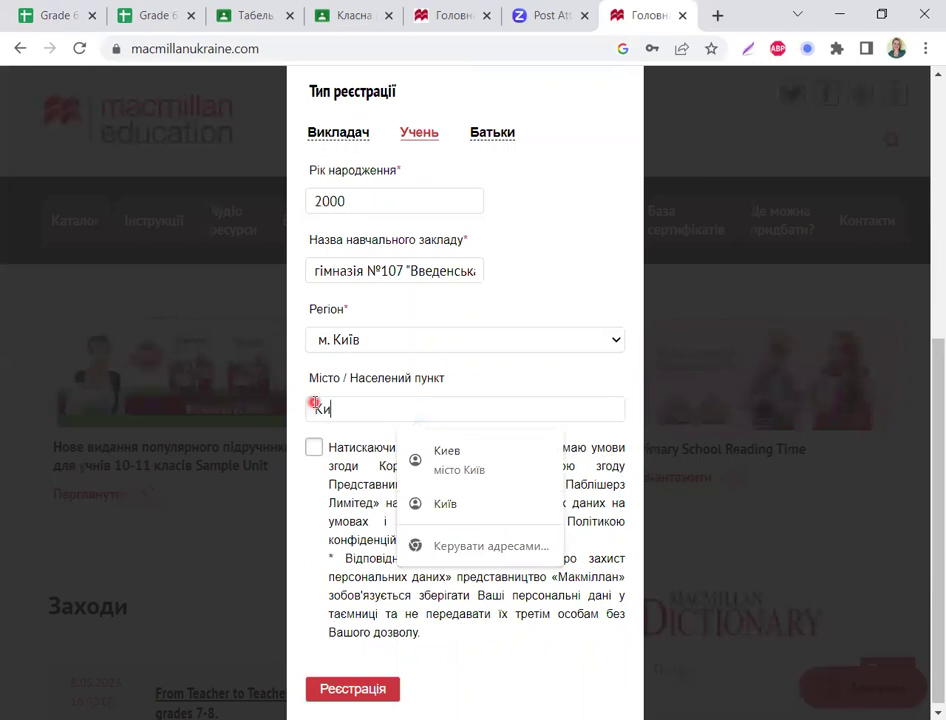
text(їв)
click(462, 456)
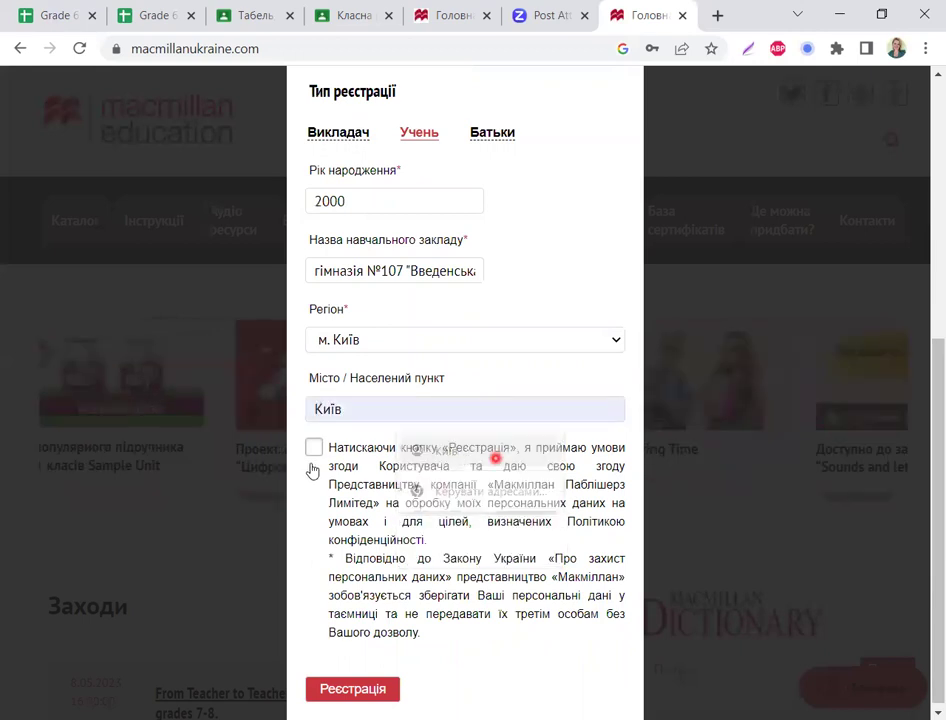
click(314, 456)
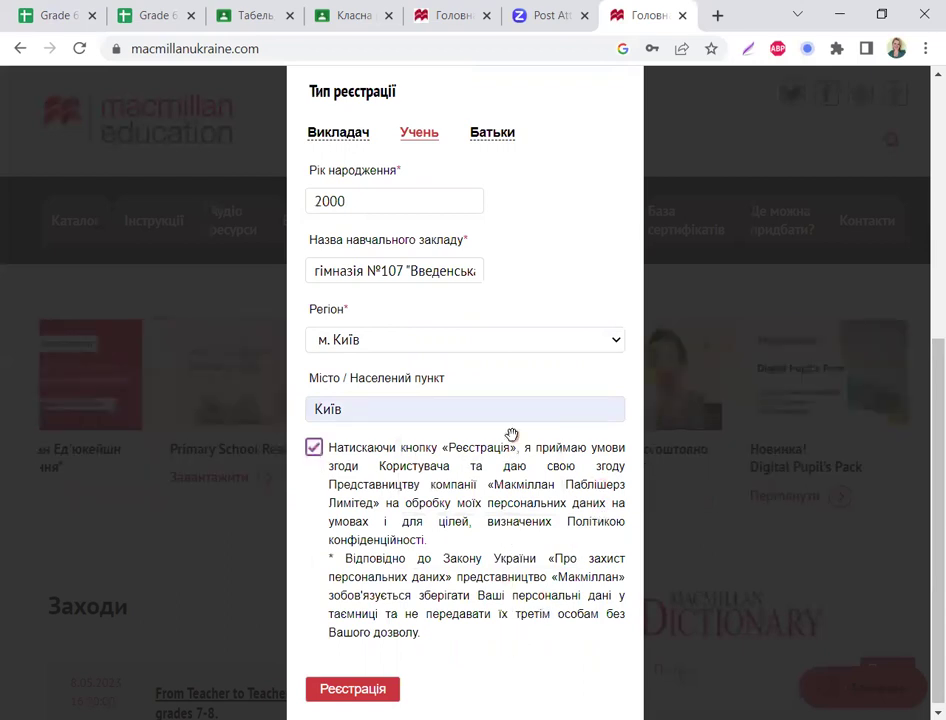
scroll(511, 435, up, 5)
click(321, 213)
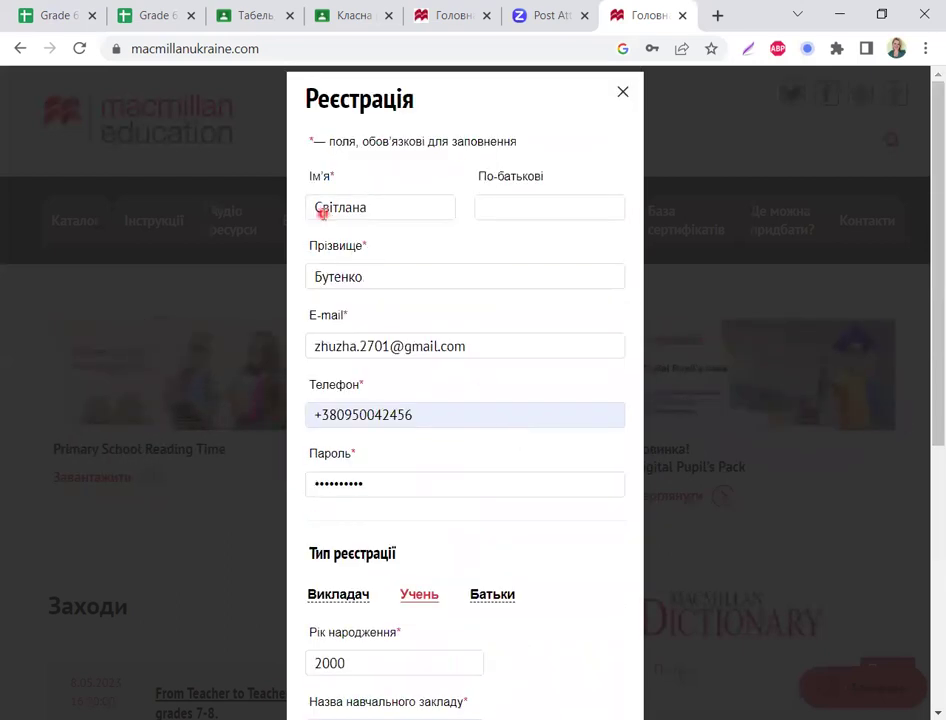
click(339, 271)
click(520, 224)
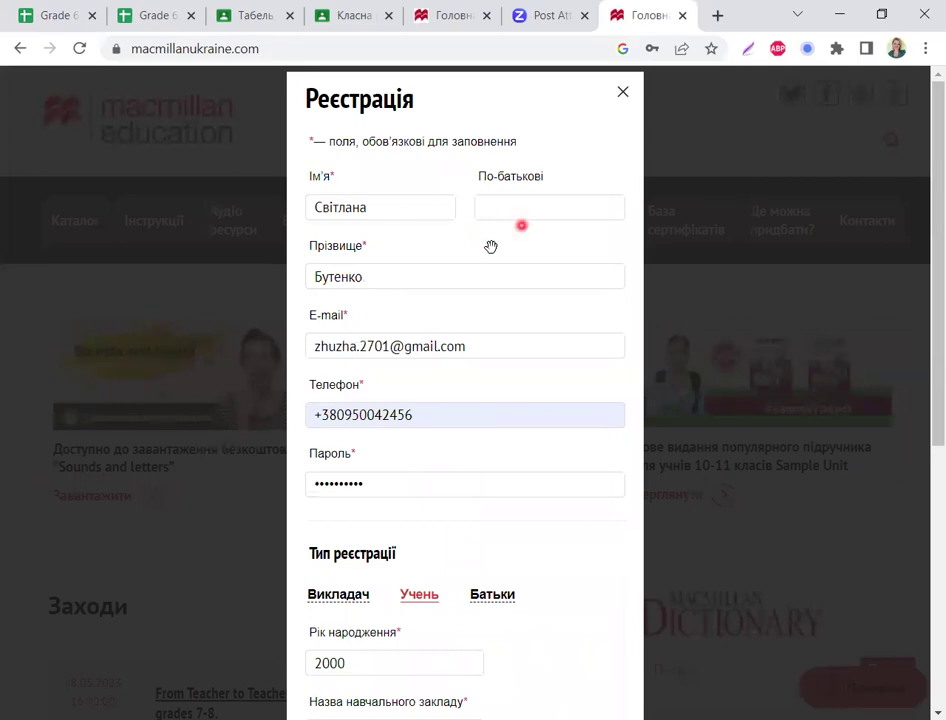
click(330, 325)
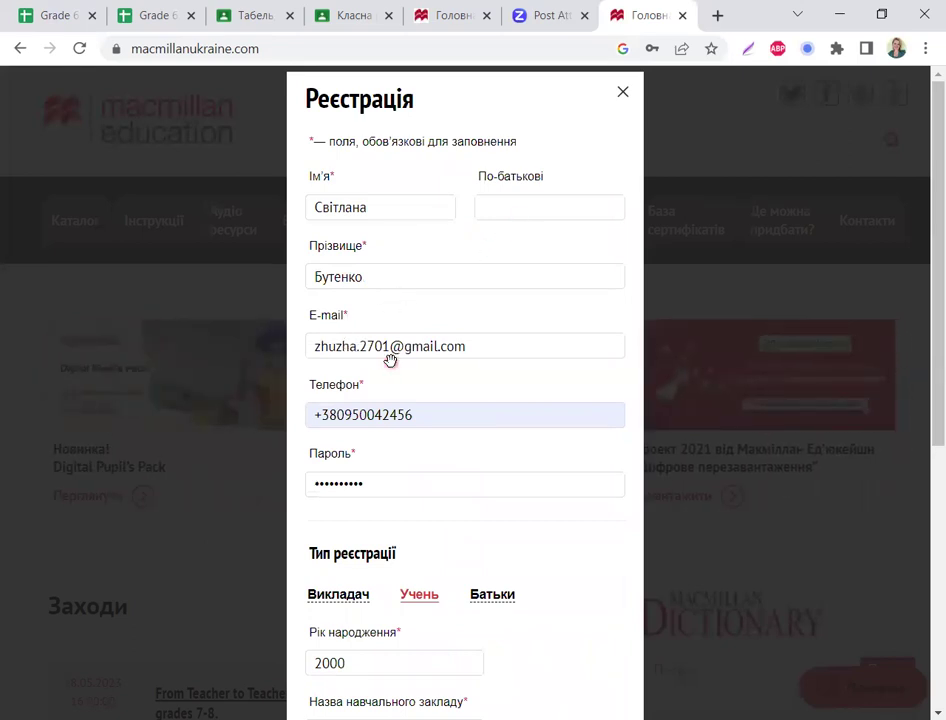
scroll(390, 360, down, 2)
click(321, 335)
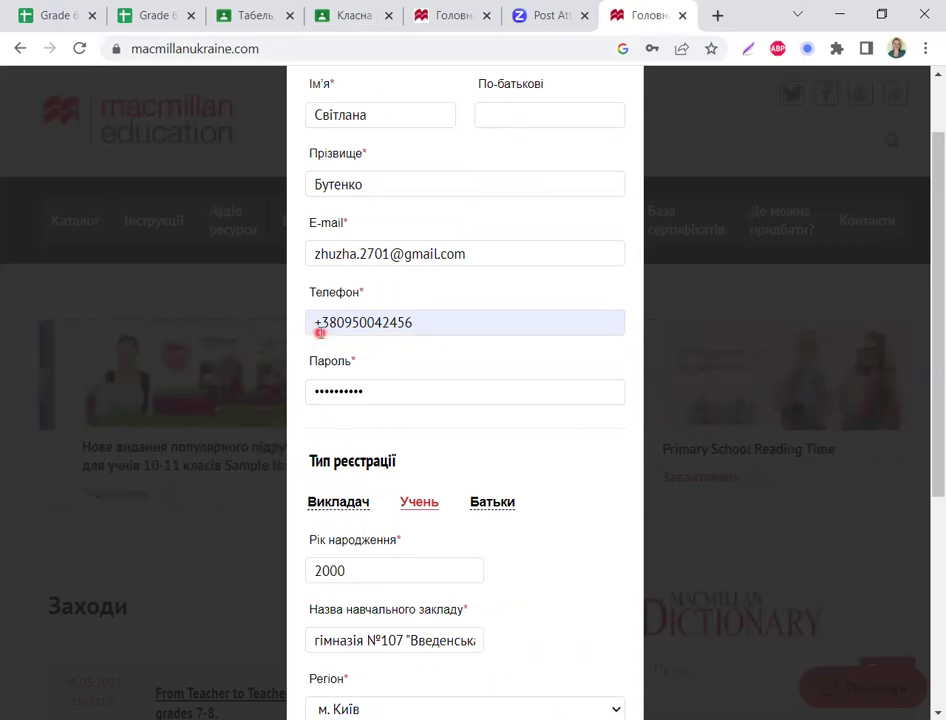
click(411, 330)
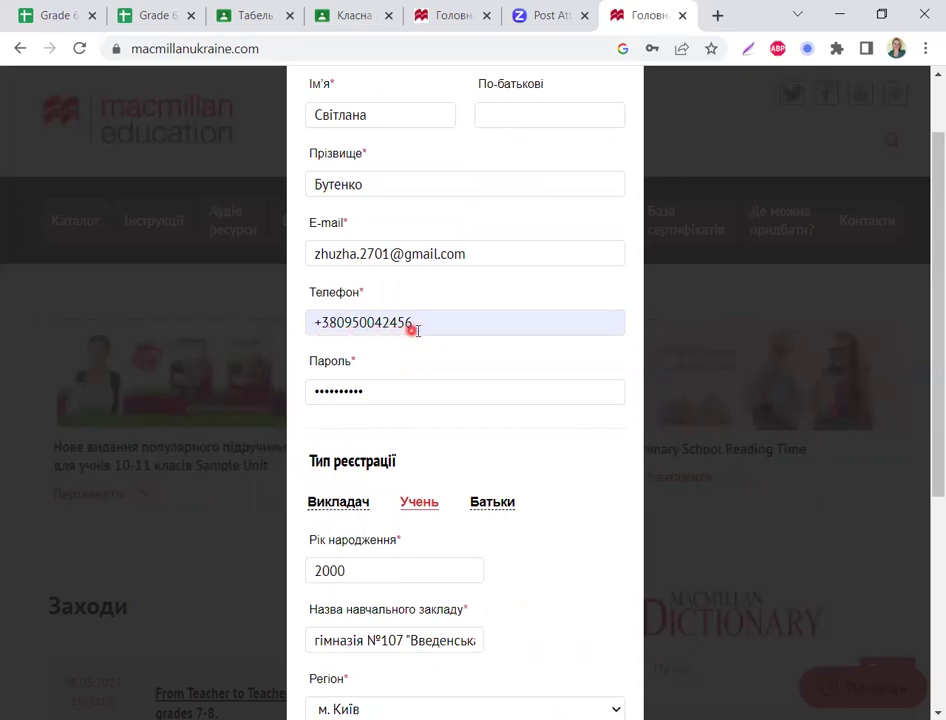
click(335, 377)
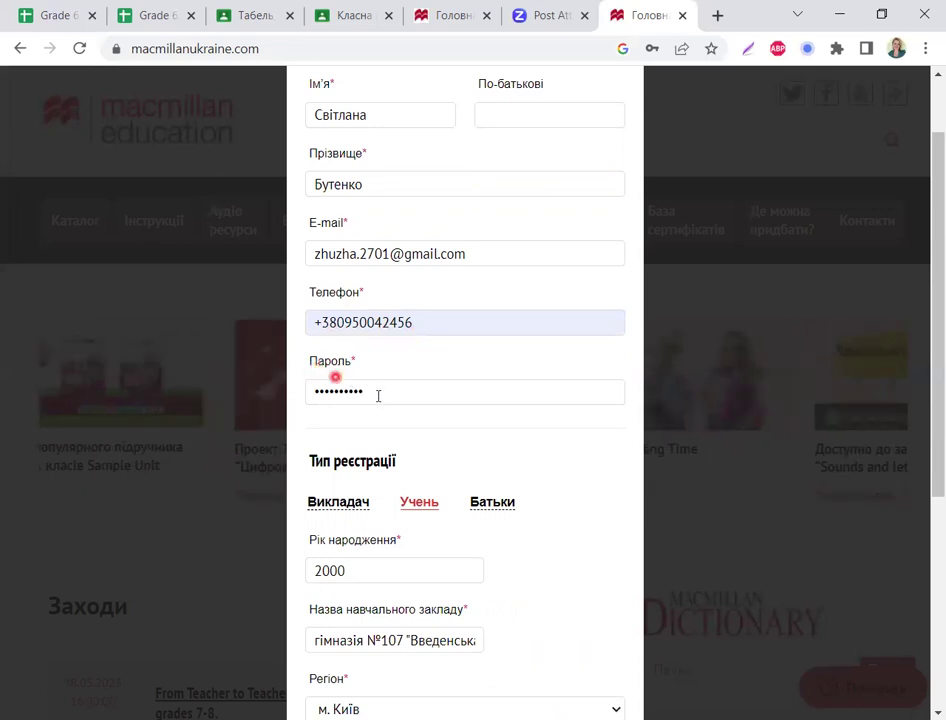
scroll(400, 403, down, 1)
click(422, 411)
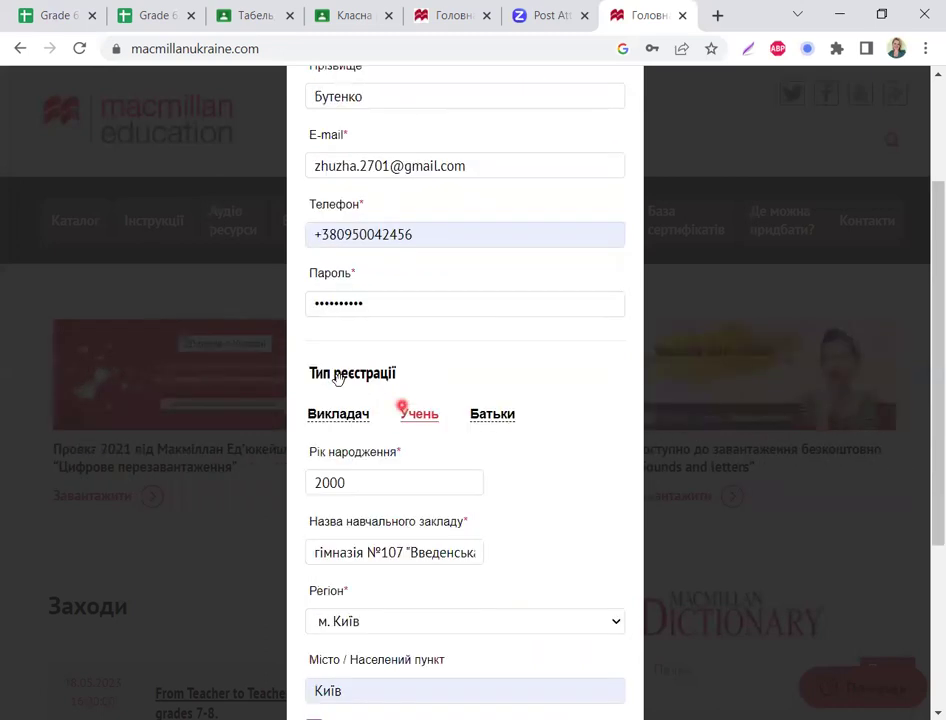
click(379, 368)
click(421, 422)
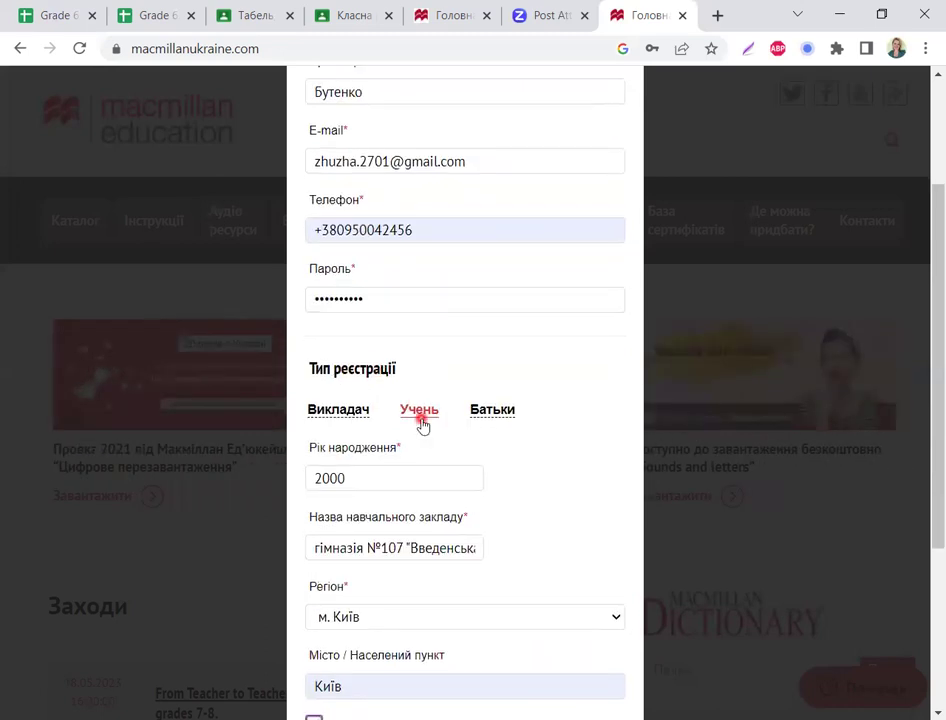
scroll(390, 400, down, 1)
click(355, 393)
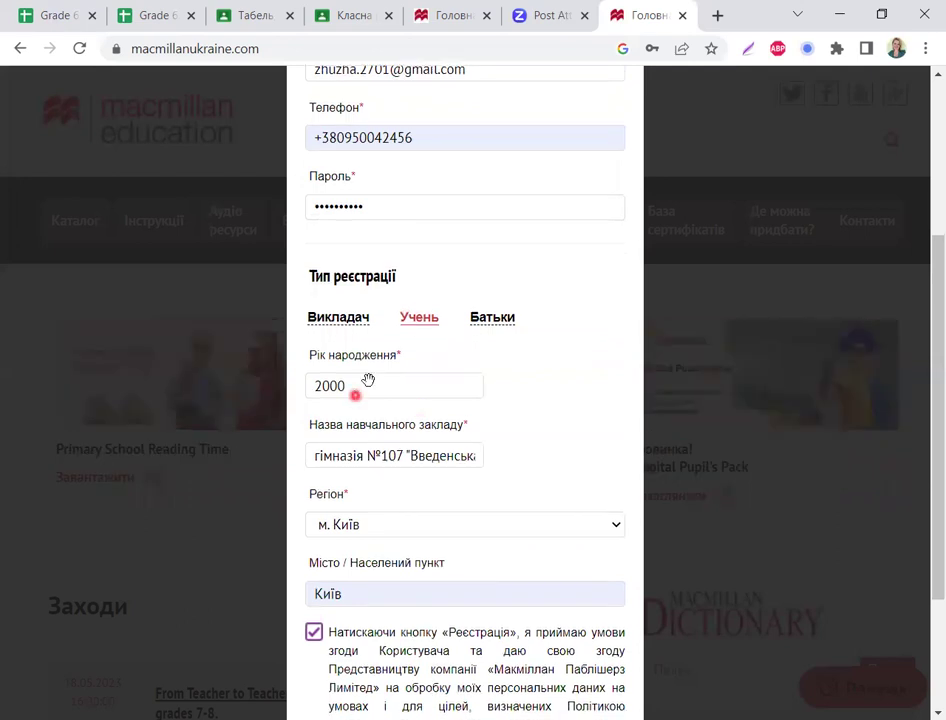
scroll(368, 380, down, 1)
click(456, 329)
click(333, 365)
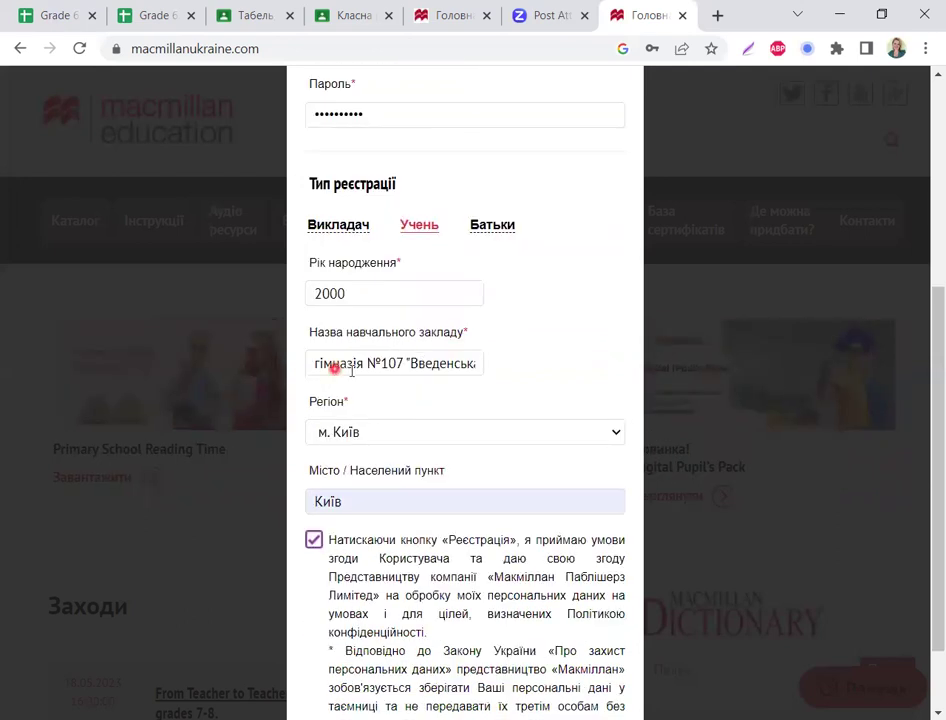
click(451, 367)
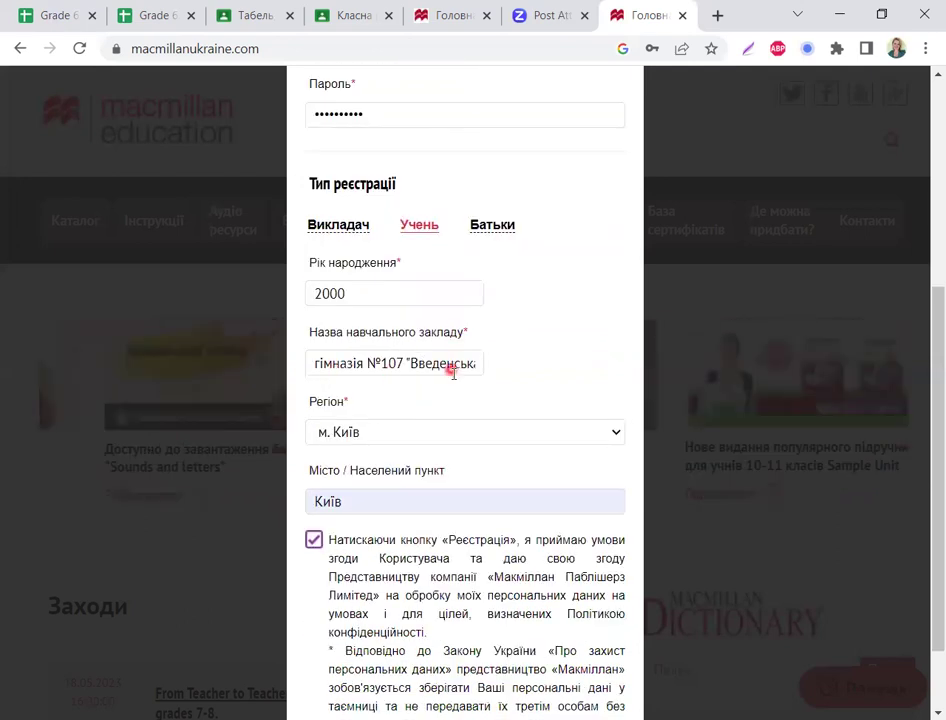
scroll(331, 443, down, 1)
click(357, 390)
click(346, 408)
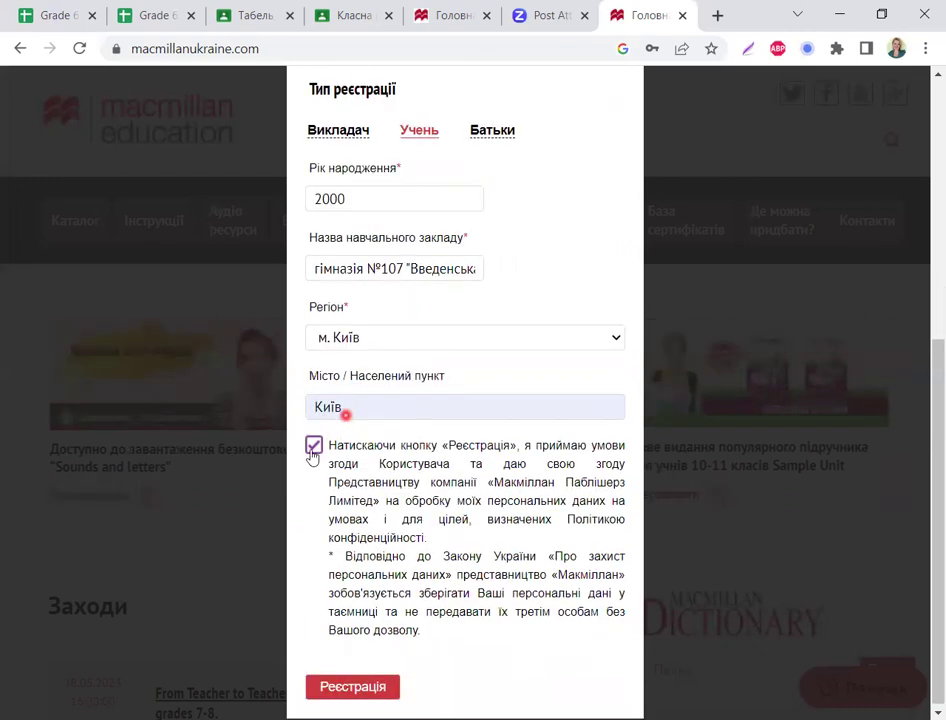
Step: Submit with Реєстрація, then resolve the Район/Місто error by choosing Подільський район
click(352, 684)
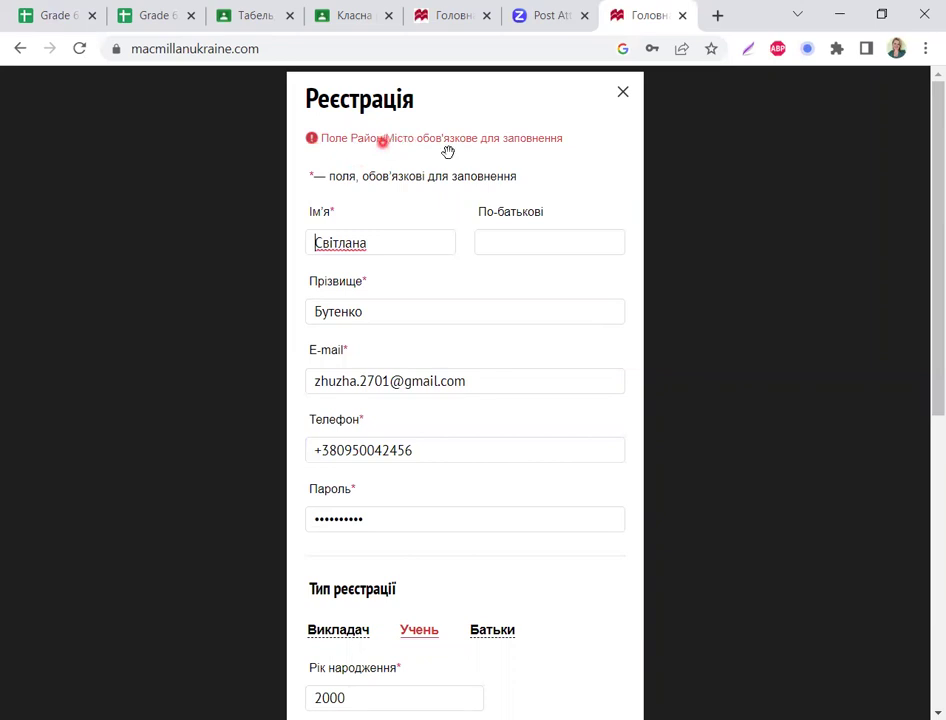
scroll(508, 326, down, 3)
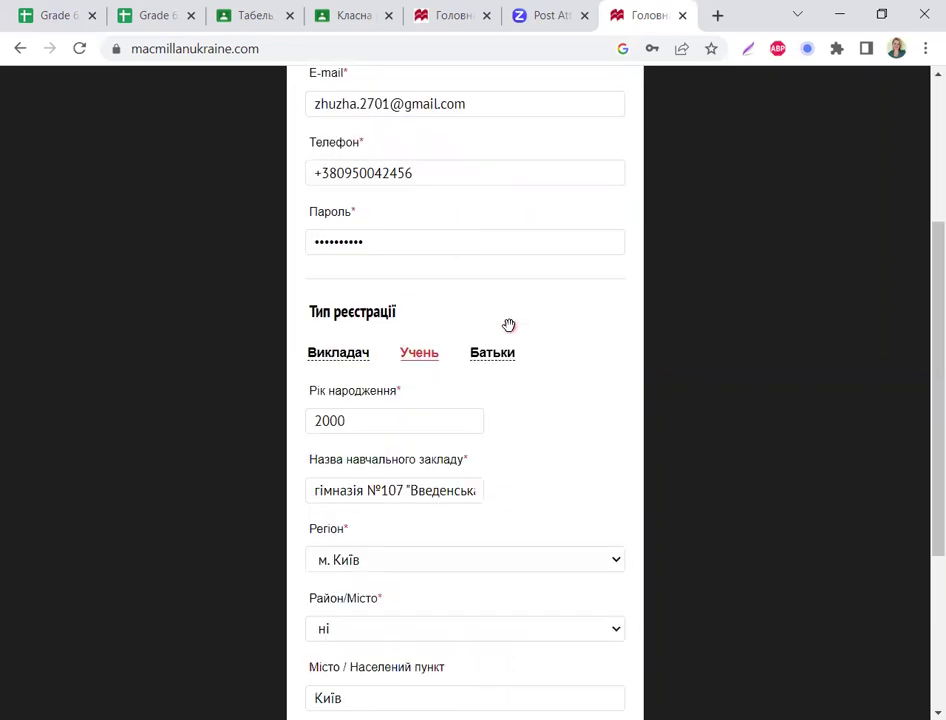
scroll(508, 326, down, 2)
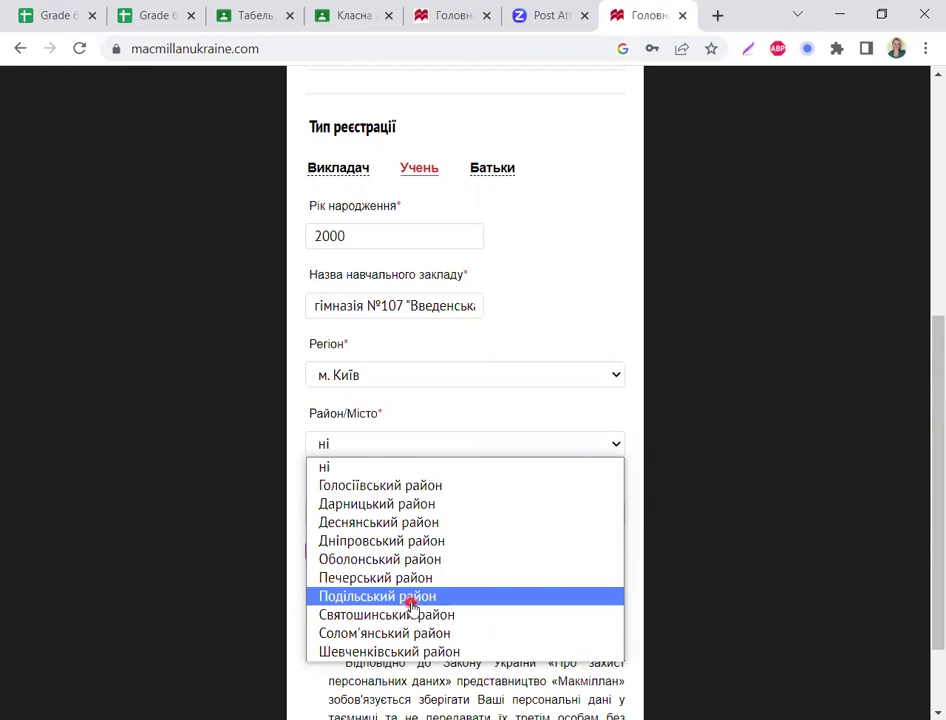
click(411, 604)
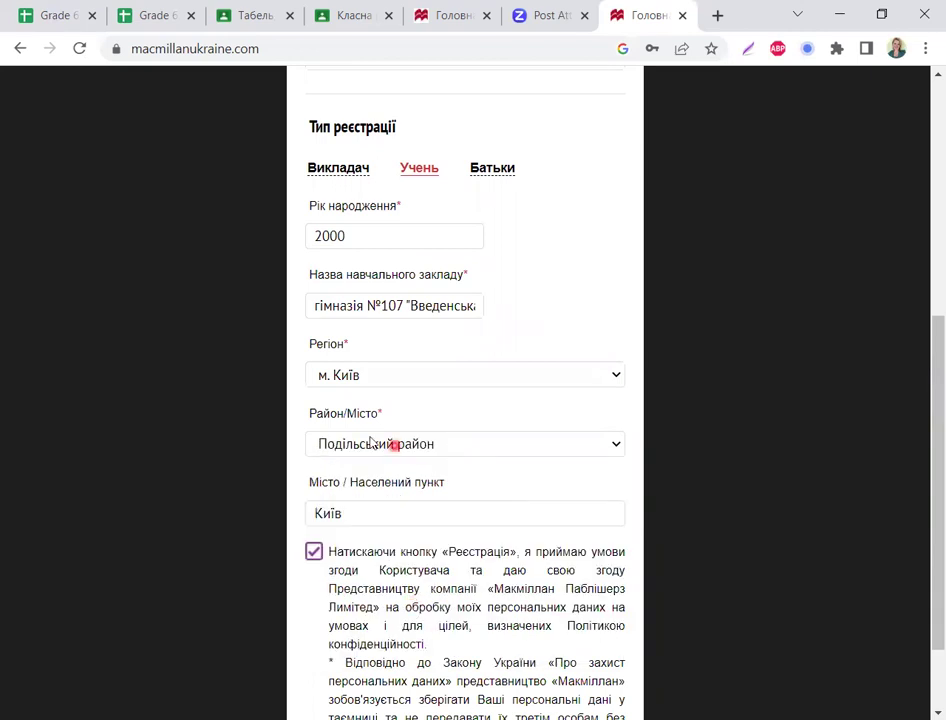
scroll(369, 440, down, 2)
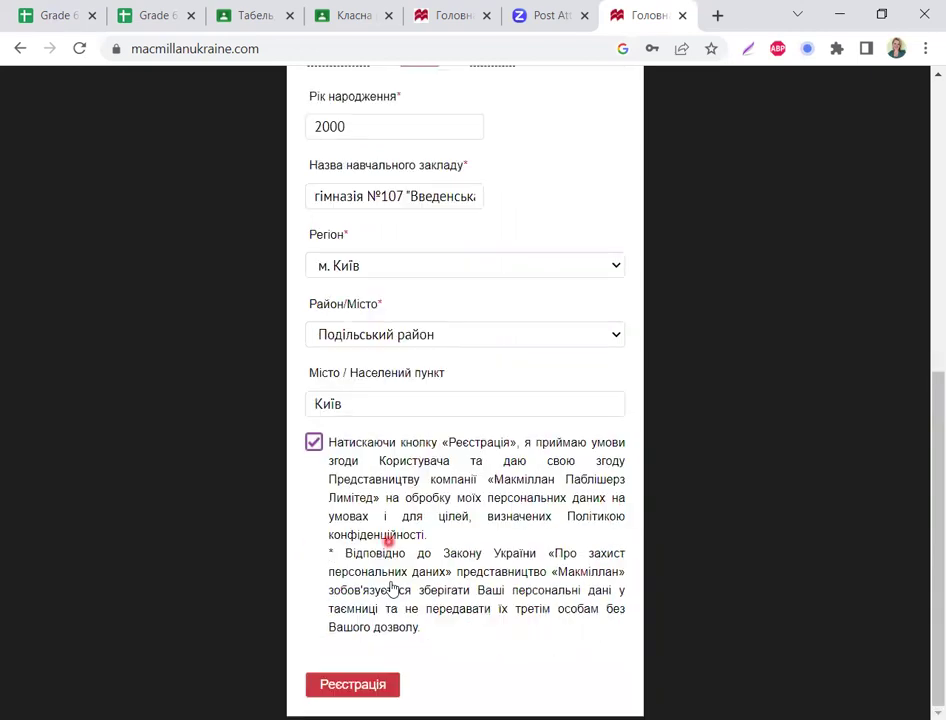
Step: Submit the student registration form and save the account password in Chrome
click(389, 690)
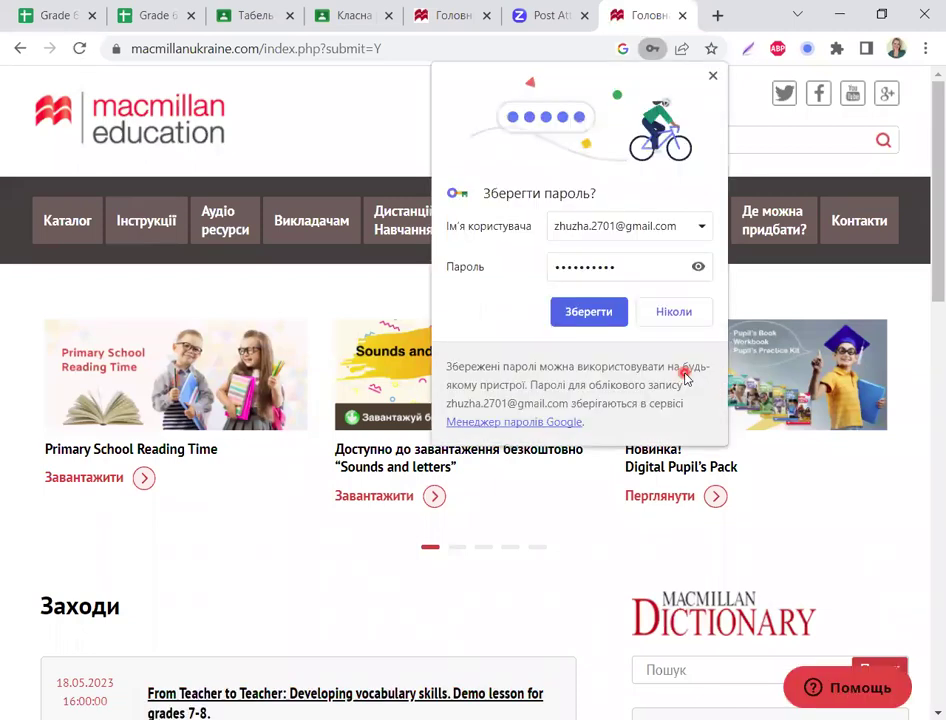
click(600, 314)
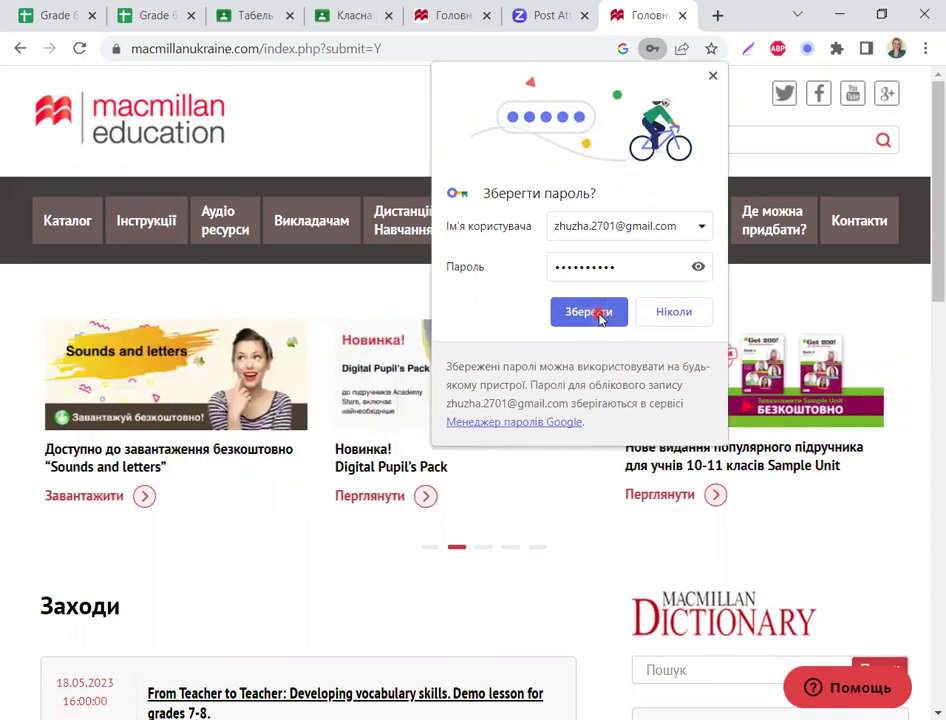
click(656, 335)
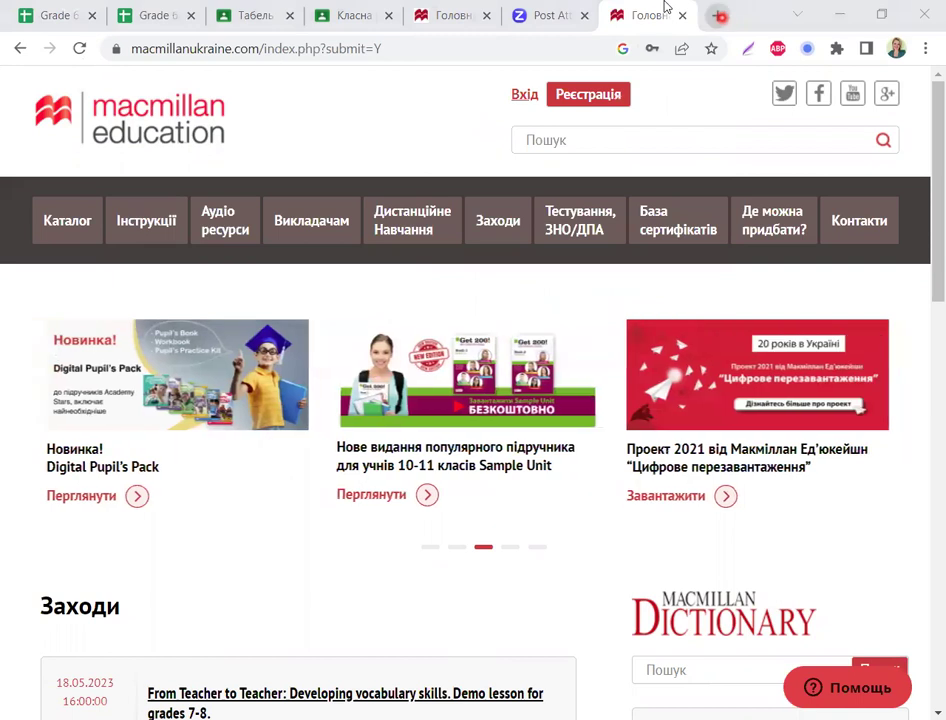
Step: Open a new Google start-page tab and show the Google apps list
key(ctrl+t)
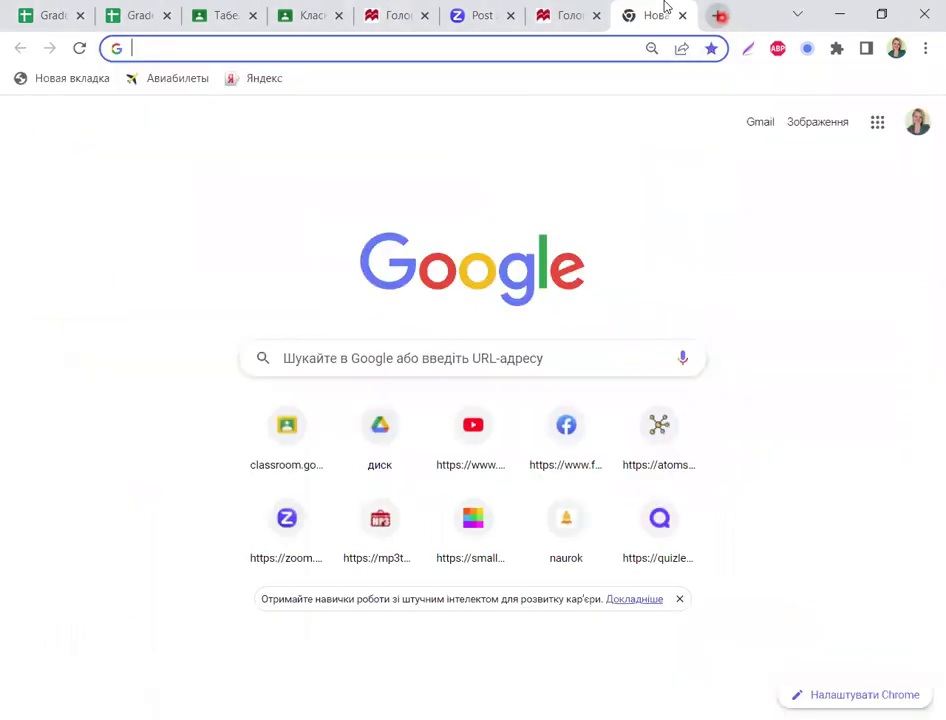
click(877, 122)
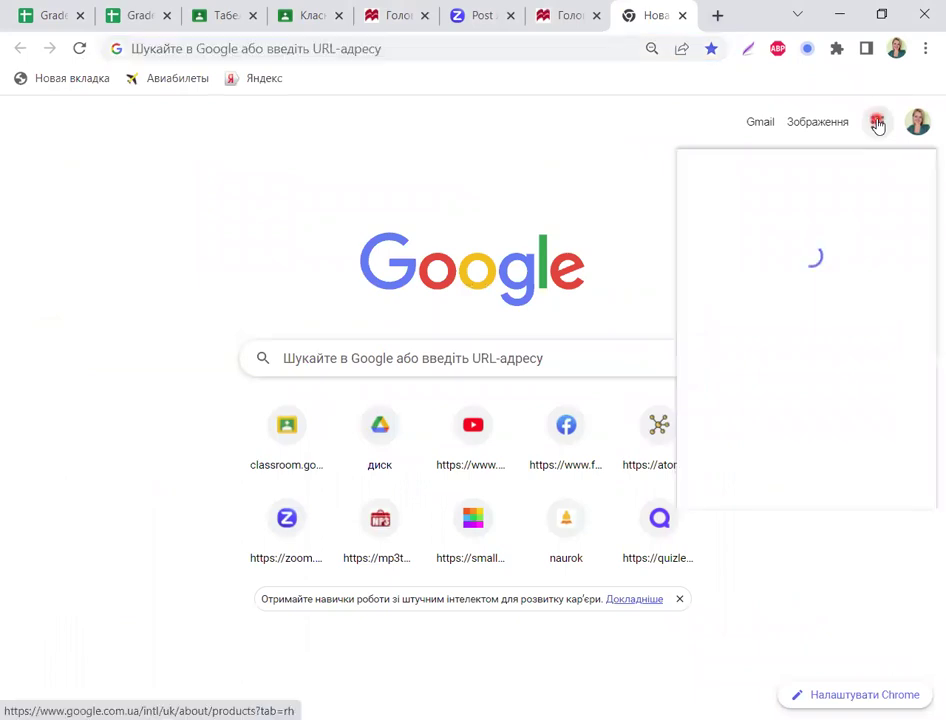